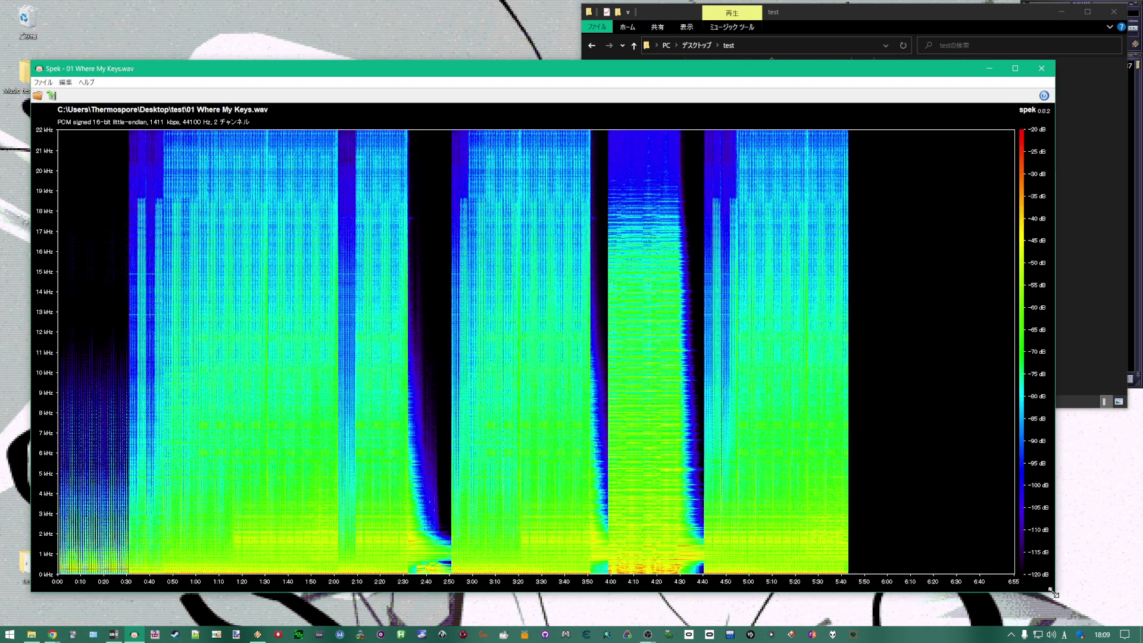
# Load 01 Where My Keys.mp3 from the test folder into Spek to view its spectrogram
pyautogui.click(1066, 262)
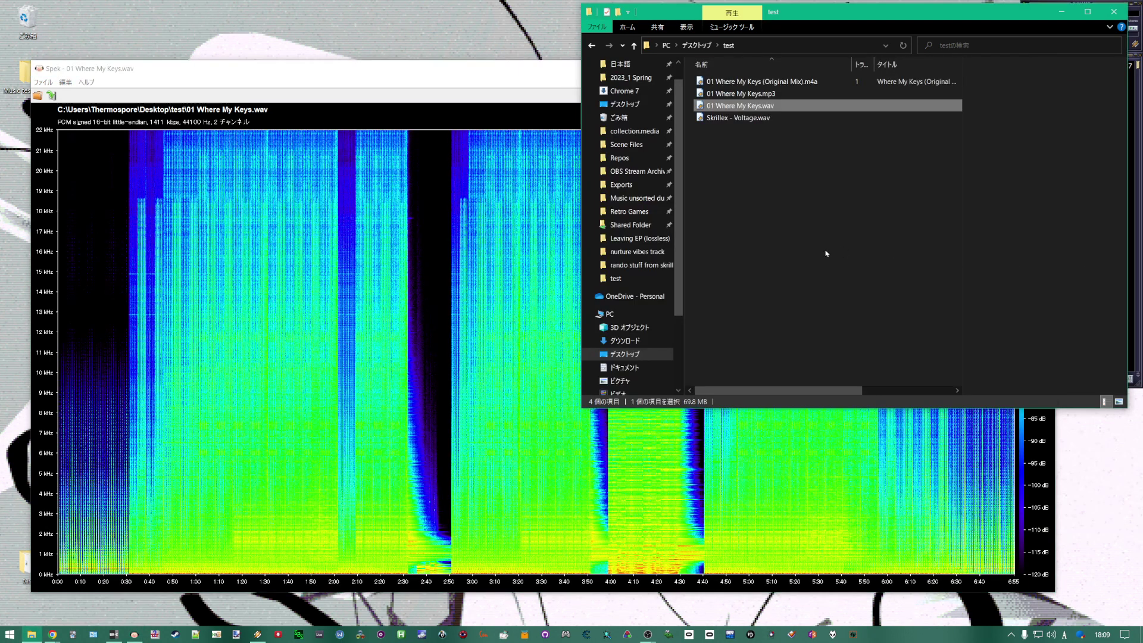
pyautogui.click(756, 96)
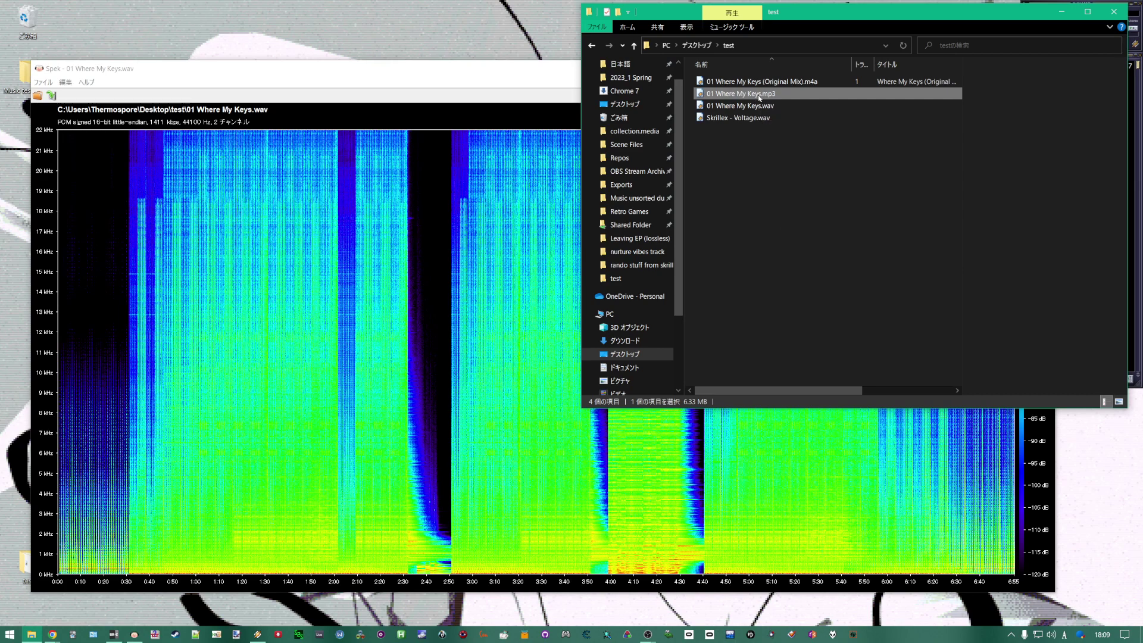
pyautogui.moveTo(449, 299); pyautogui.dragTo(456, 301)
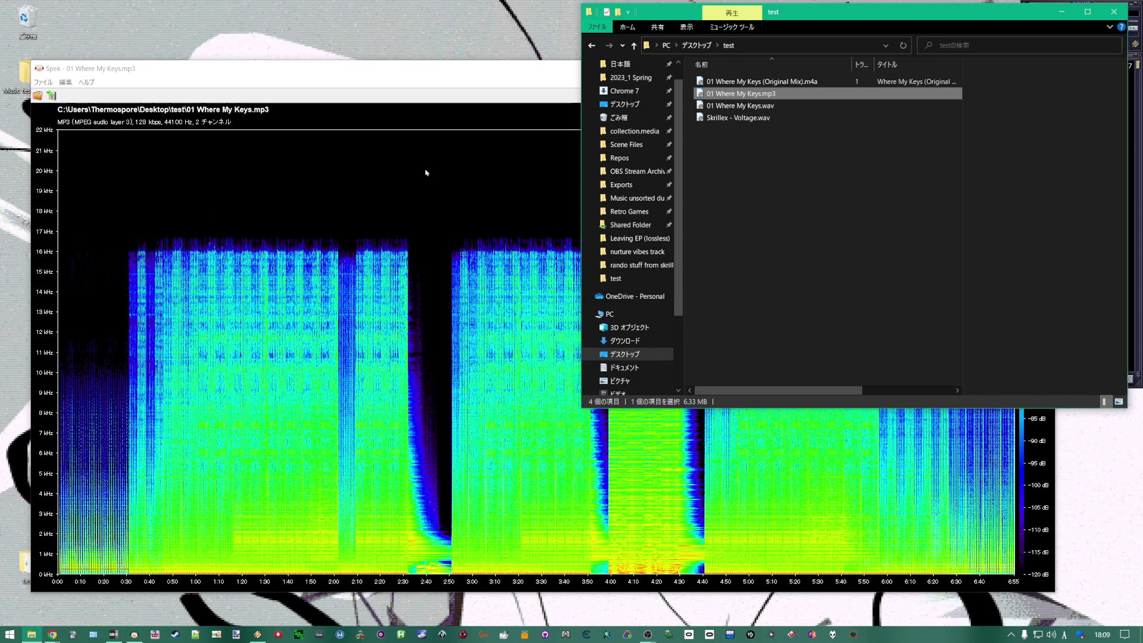
# Load 01 Where My Keys.wav into Spek and examine its full spectrogram
pyautogui.click(749, 111)
pyautogui.moveTo(749, 111); pyautogui.dragTo(447, 275)
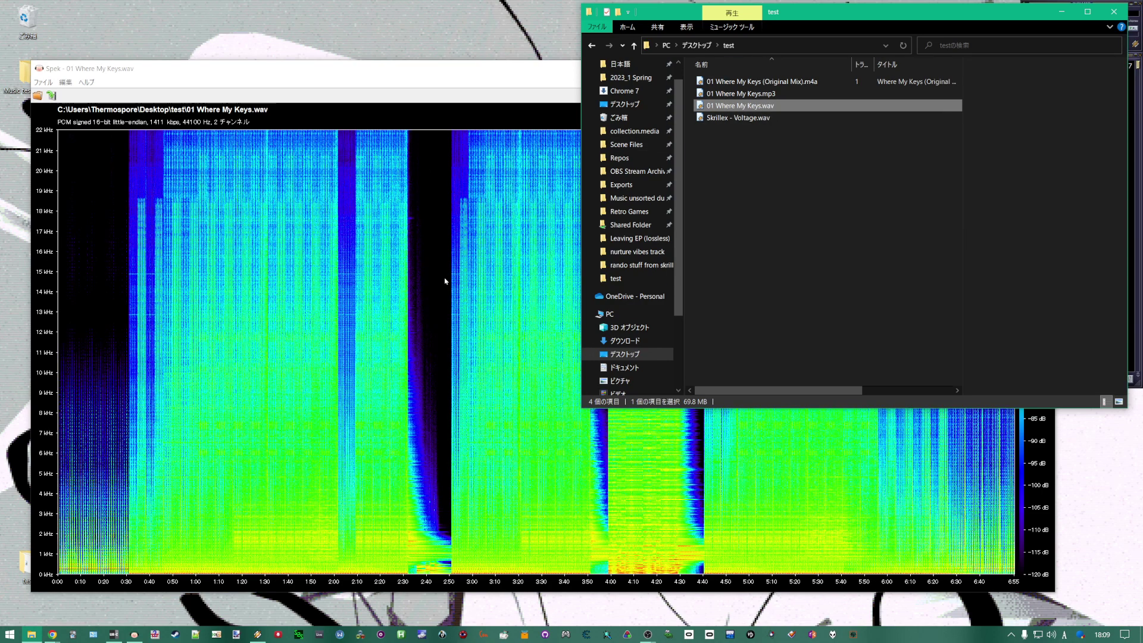
pyautogui.click(328, 87)
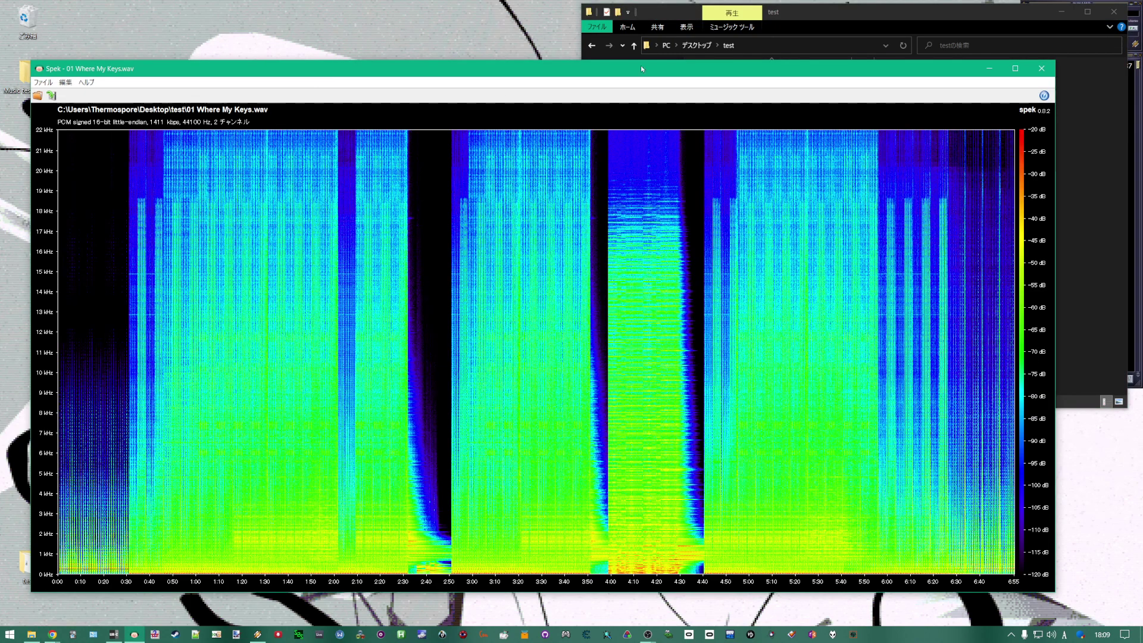
pyautogui.click(827, 15)
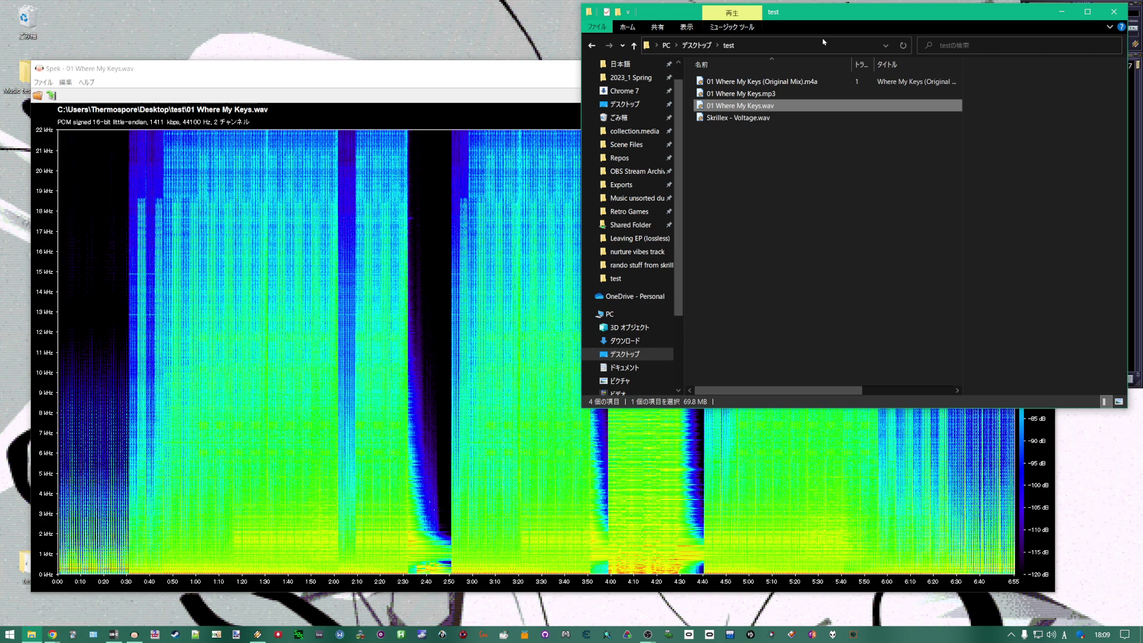
# Check the file details of 01 Where My Keys (Original Mix).m4a and display its spectrogram in Spek
pyautogui.click(794, 83)
pyautogui.moveTo(794, 86)
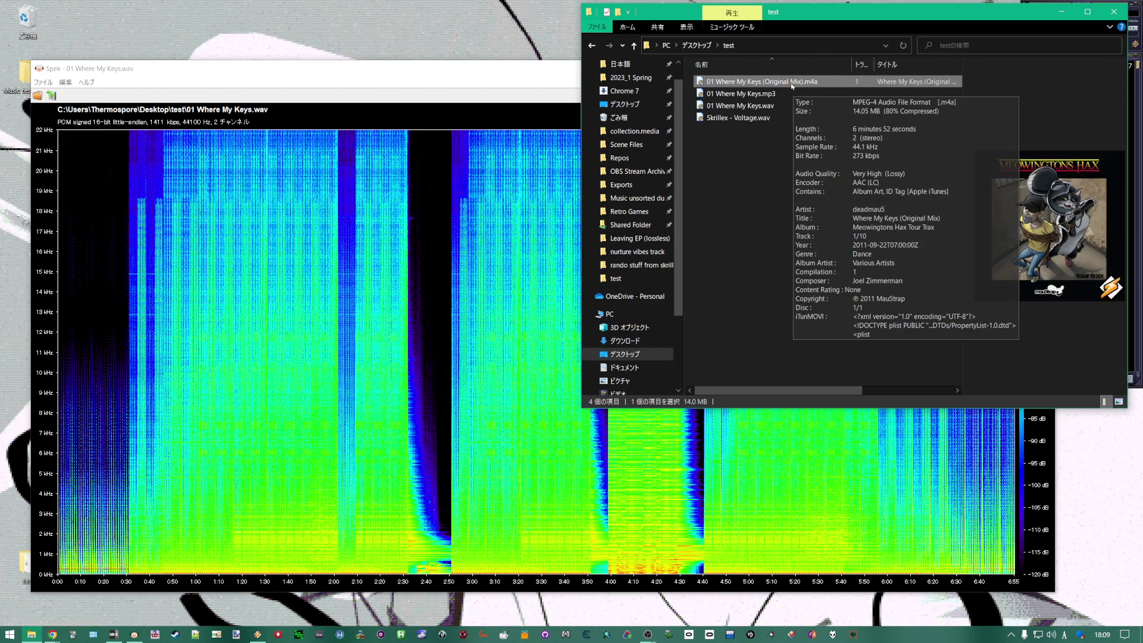
pyautogui.moveTo(729, 83); pyautogui.dragTo(360, 276)
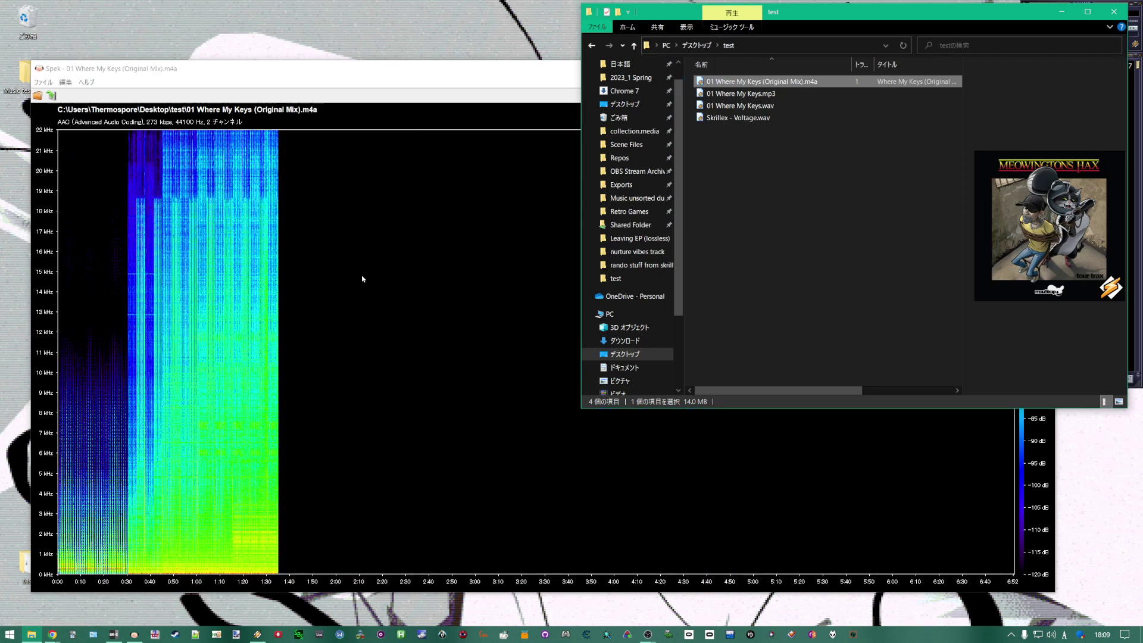
pyautogui.moveTo(733, 84)
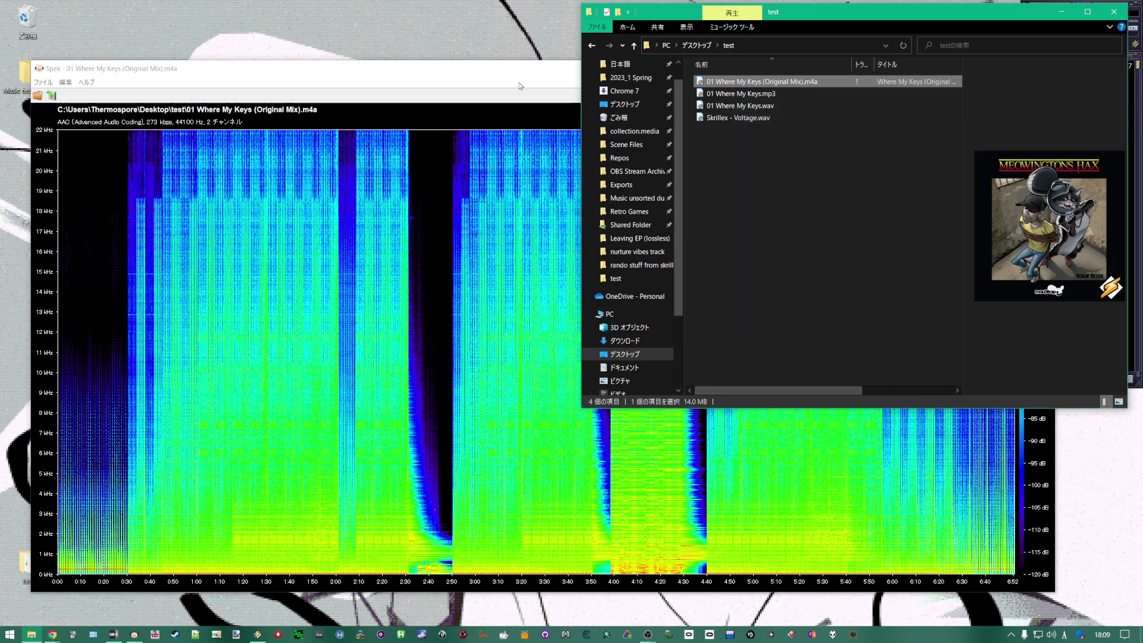
# Reload the Where My Keys WAV and M4A files in turn to compare their spectrograms, ending on the M4A
pyautogui.click(720, 118)
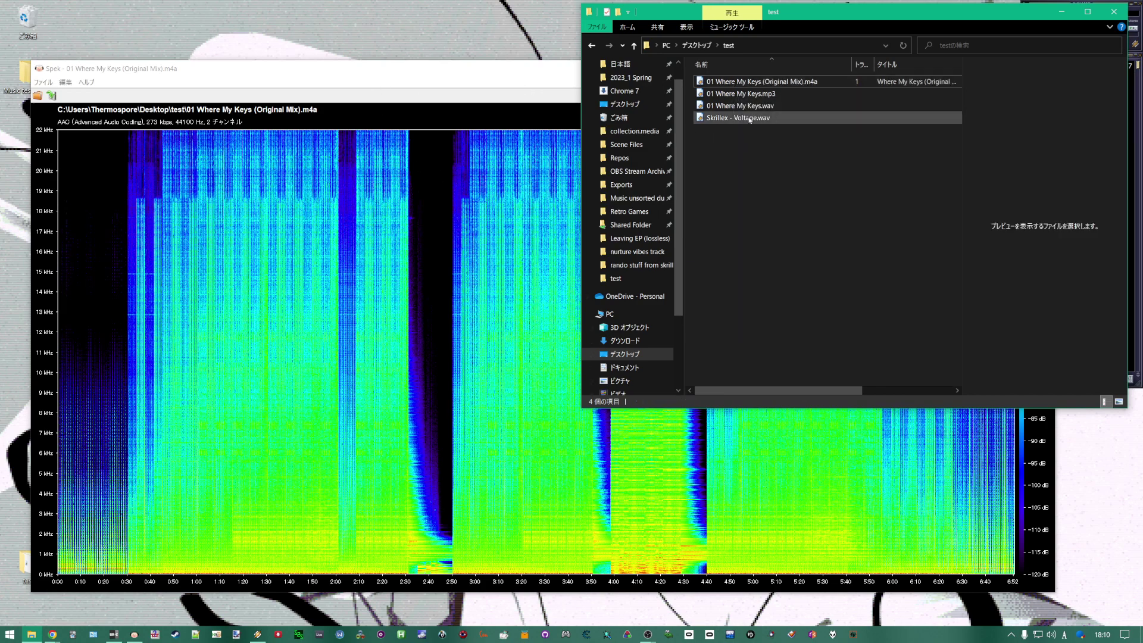
pyautogui.click(734, 106)
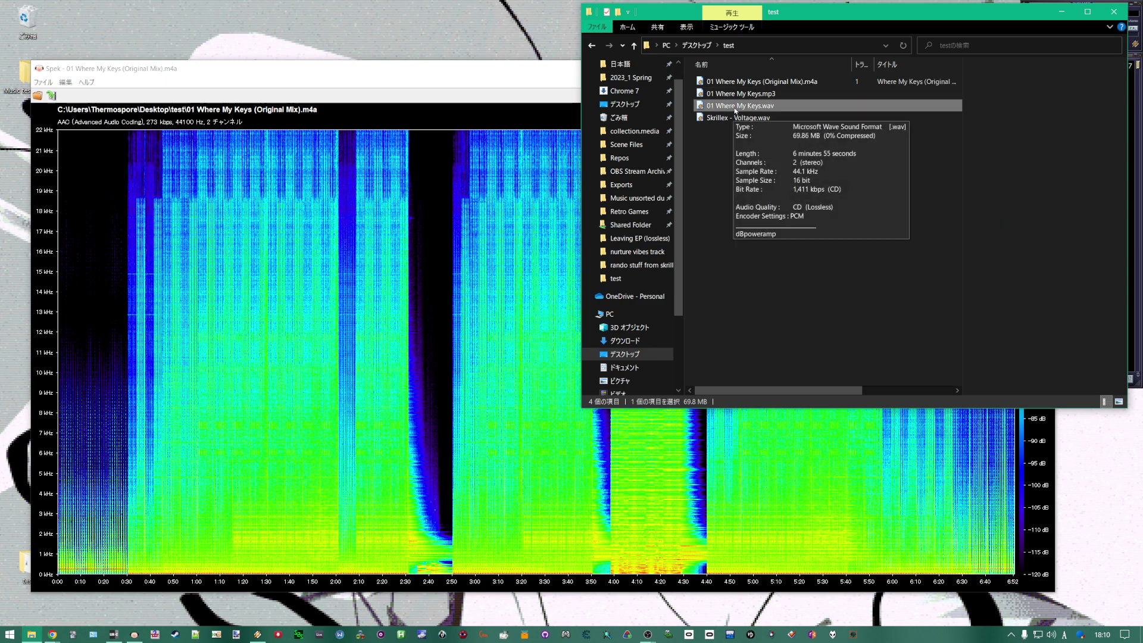
pyautogui.moveTo(735, 111); pyautogui.dragTo(391, 237)
pyautogui.moveTo(743, 87); pyautogui.dragTo(452, 225)
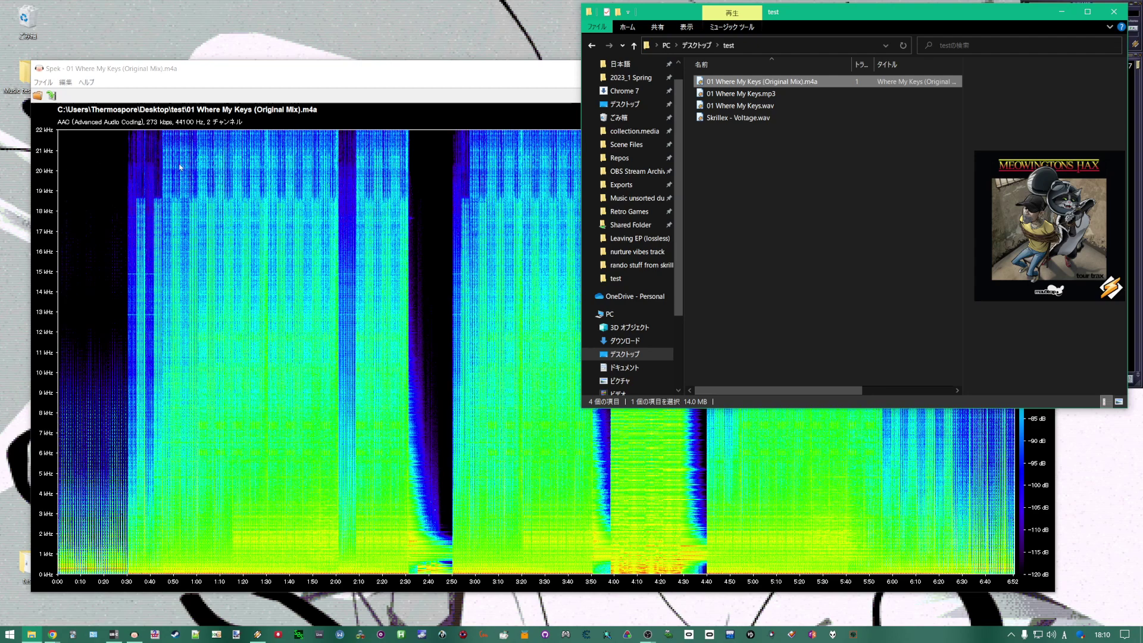
pyautogui.click(523, 147)
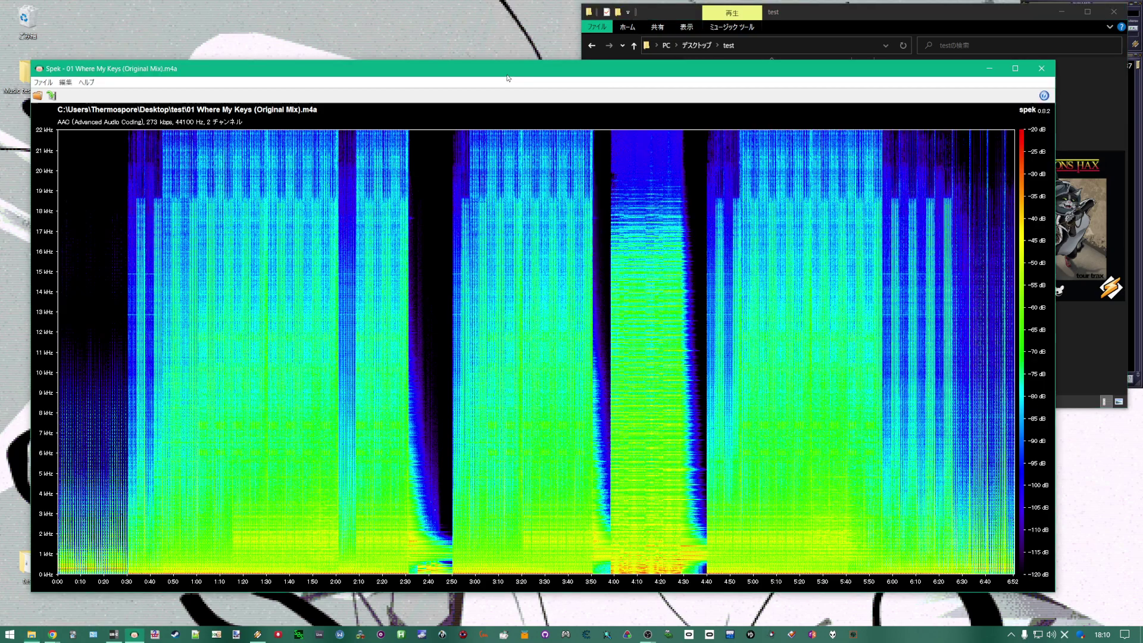
pyautogui.moveTo(524, 73); pyautogui.dragTo(554, 54)
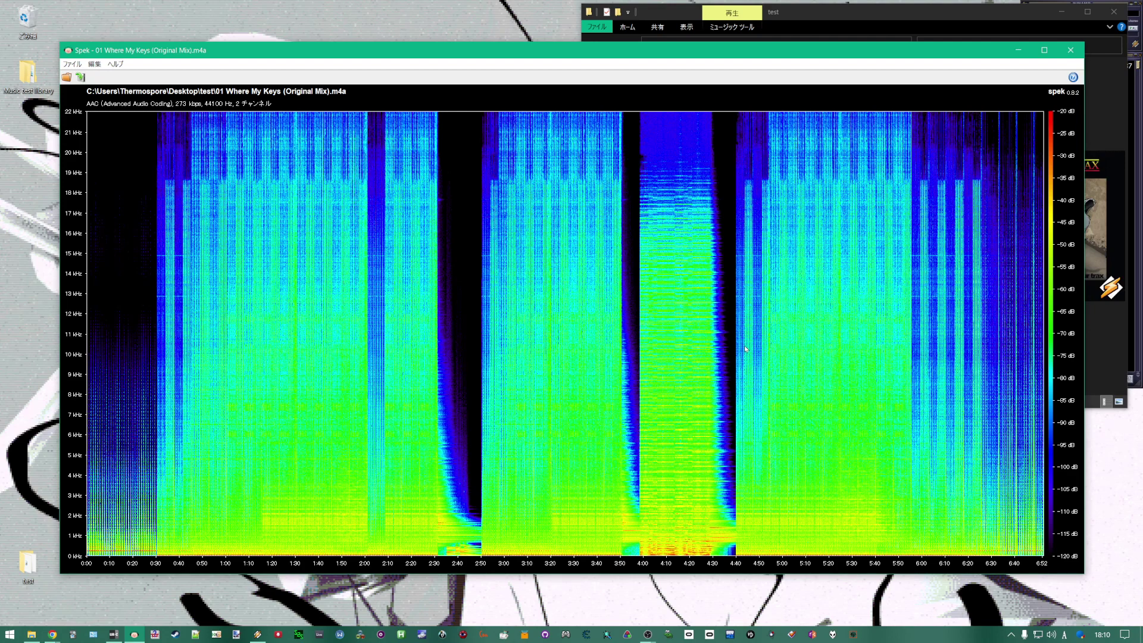
pyautogui.hotkey('alt', 'Tab')
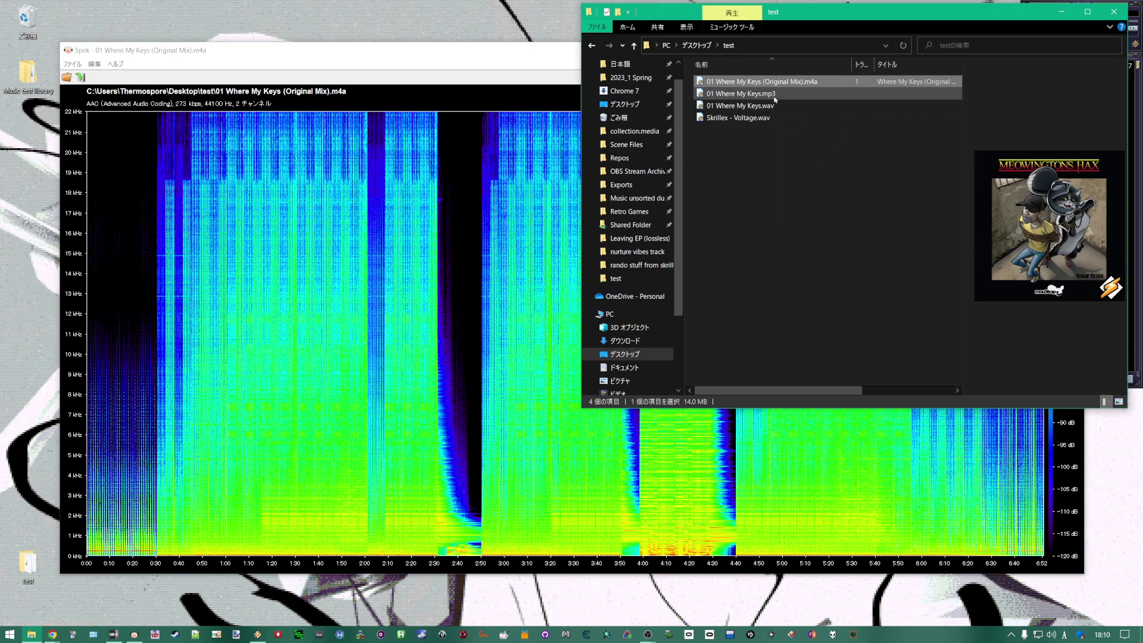
pyautogui.click(542, 63)
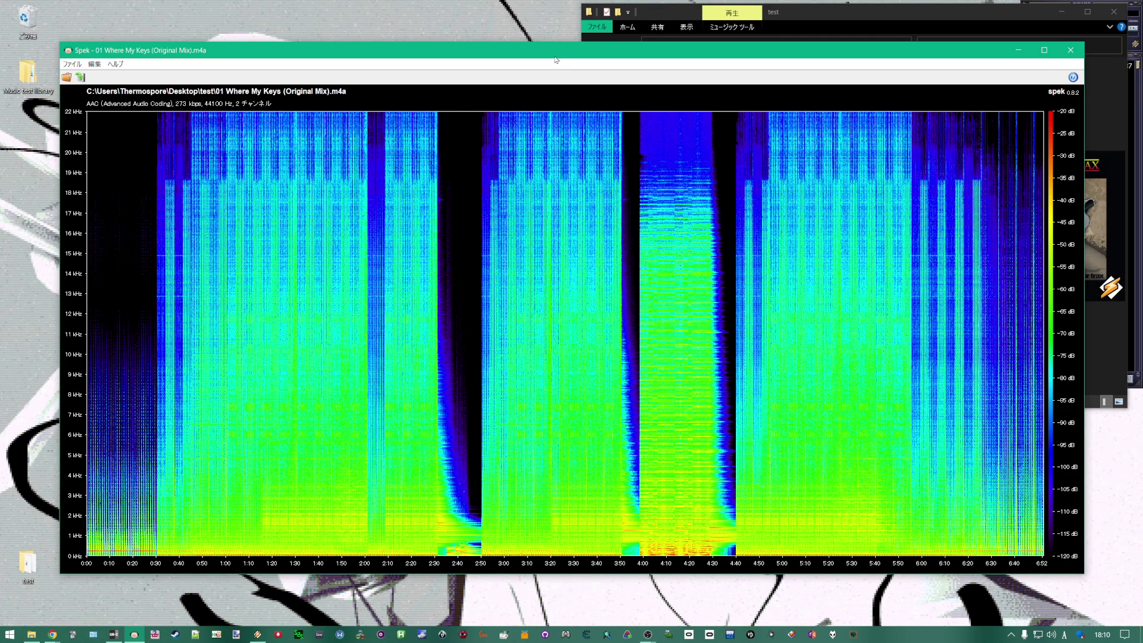
pyautogui.click(822, 20)
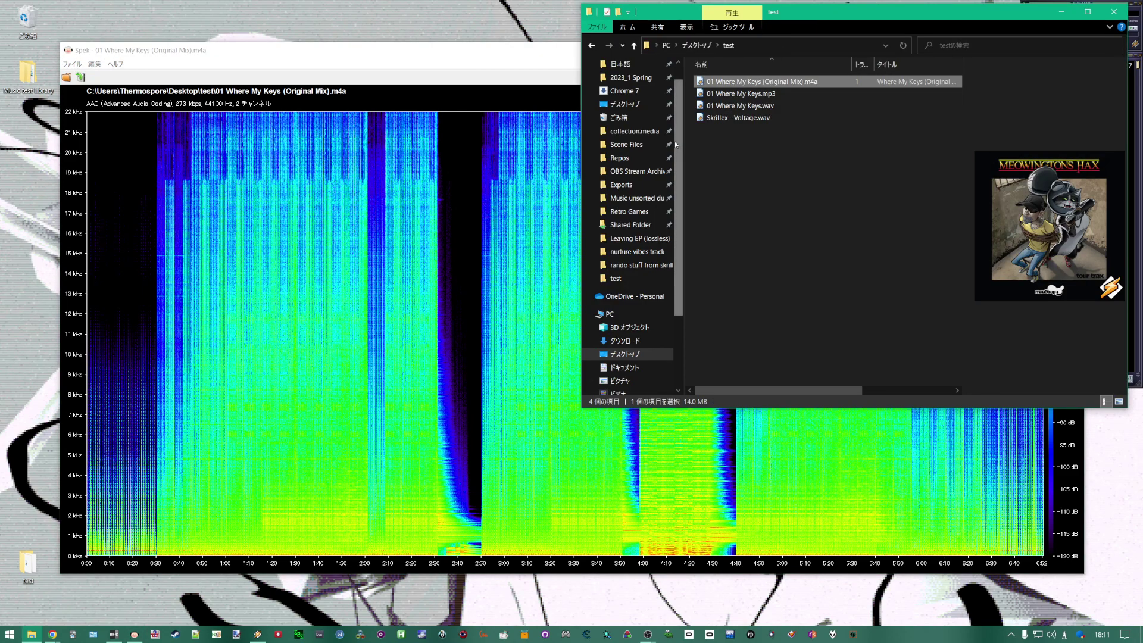
pyautogui.click(441, 49)
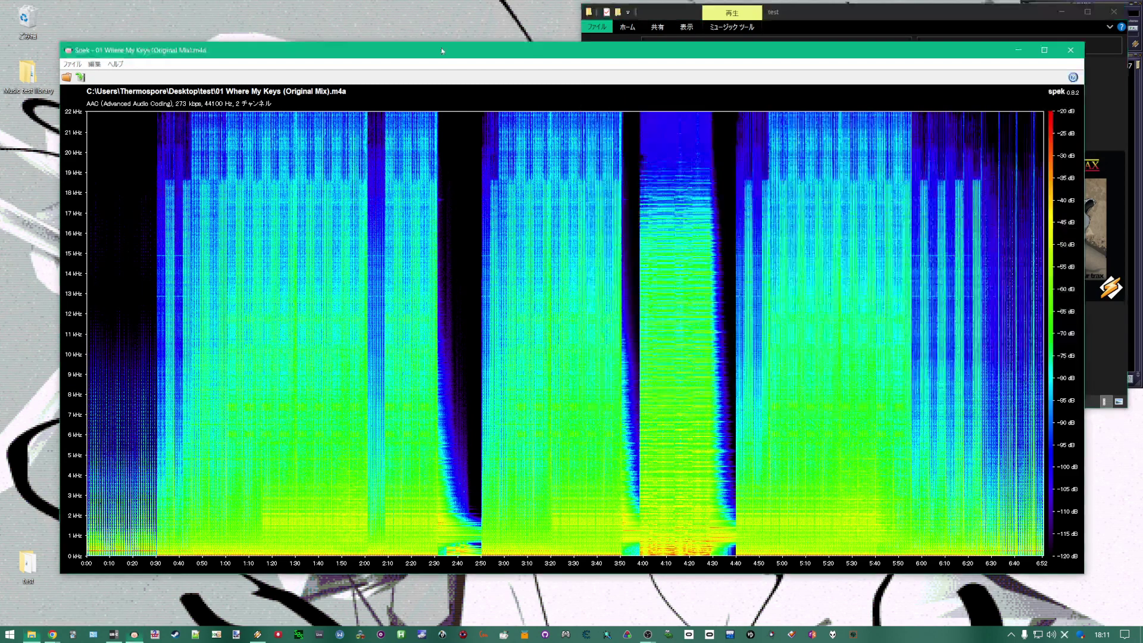
# Close Spek and open Sonic Visualiser
pyautogui.click(1063, 52)
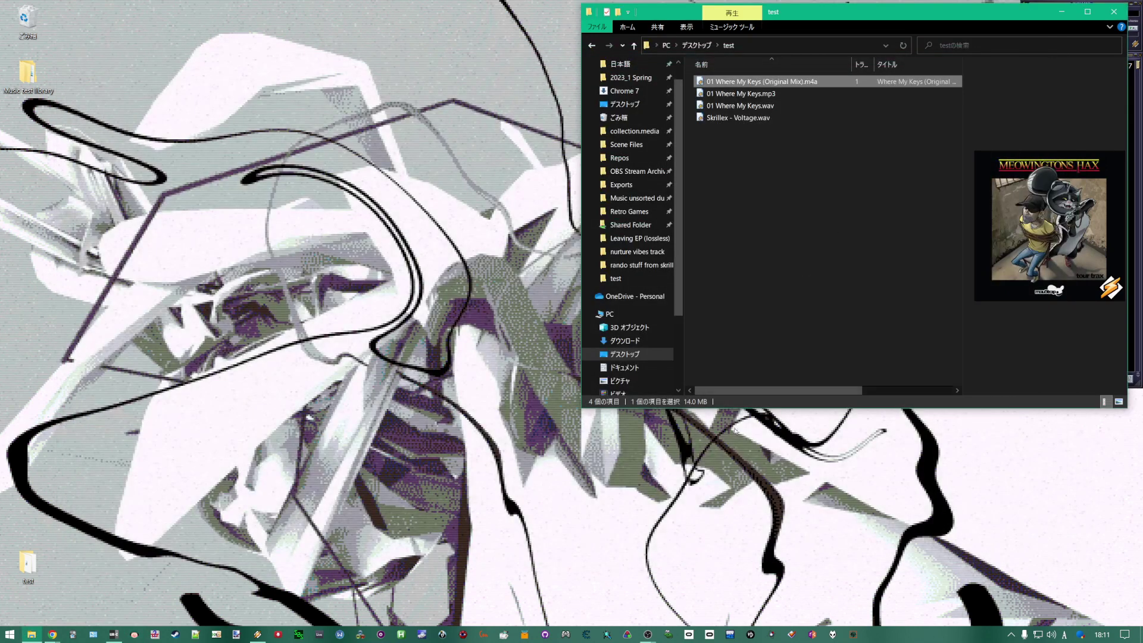
pyautogui.click(853, 634)
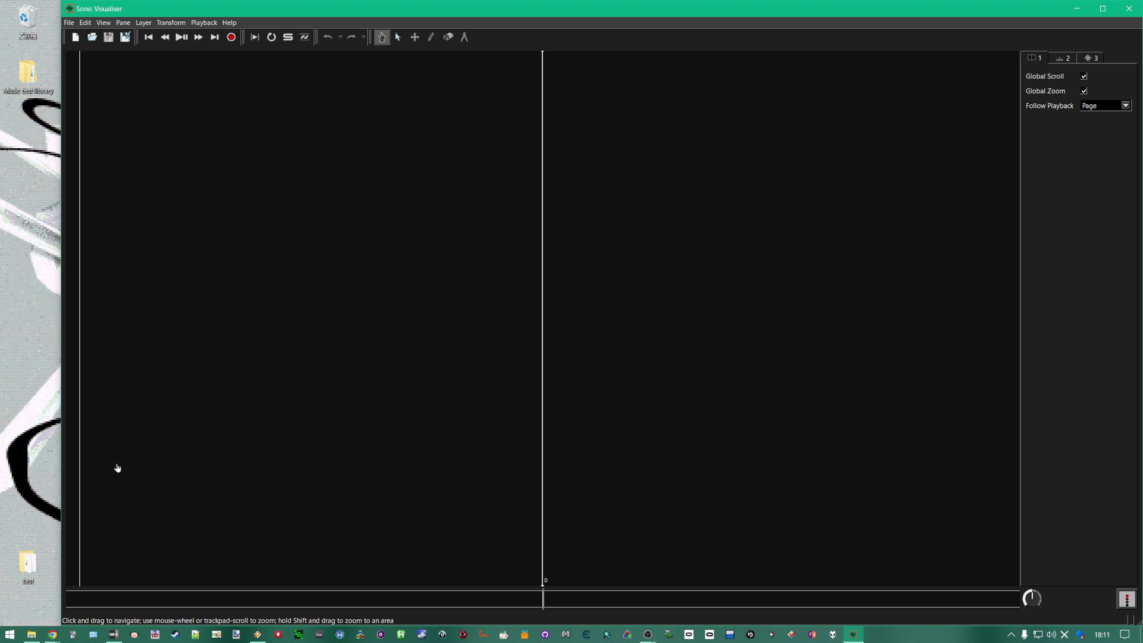
# Delete 01 Where My Keys.mp3 from the test folder
pyautogui.click(31, 634)
pyautogui.click(774, 94)
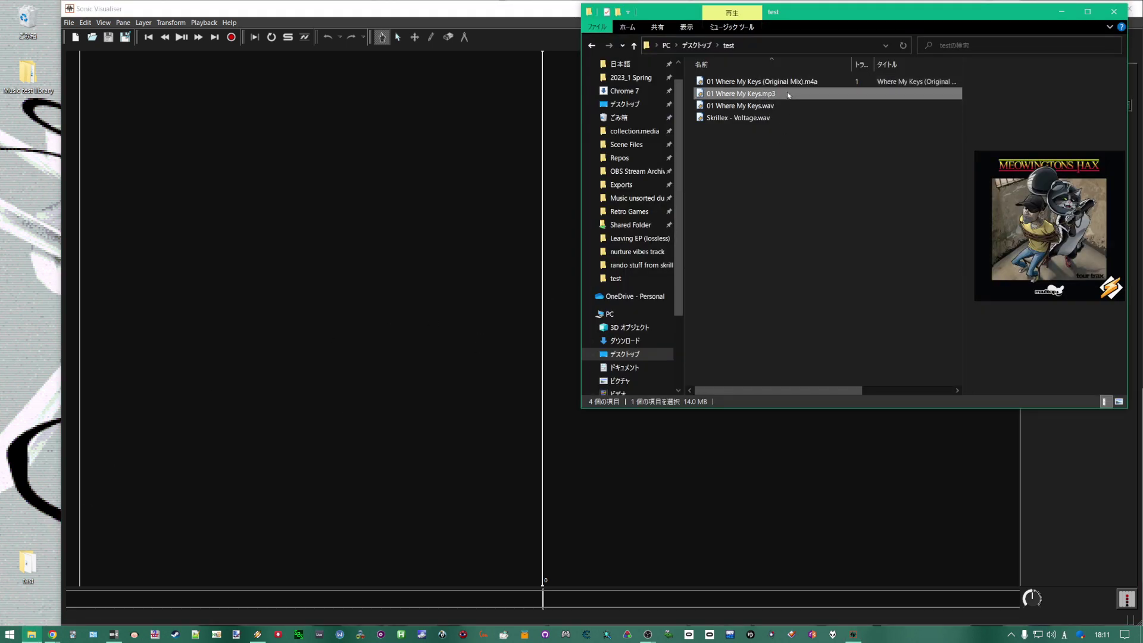
pyautogui.press('Delete')
# Open the Where My Keys M4A and WAV files together in dBpoweramp Music Converter and set the encoding to Multi Encoder
pyautogui.click(786, 95)
pyautogui.keyDown('shift'); pyautogui.click(784, 82); pyautogui.keyUp('shift')
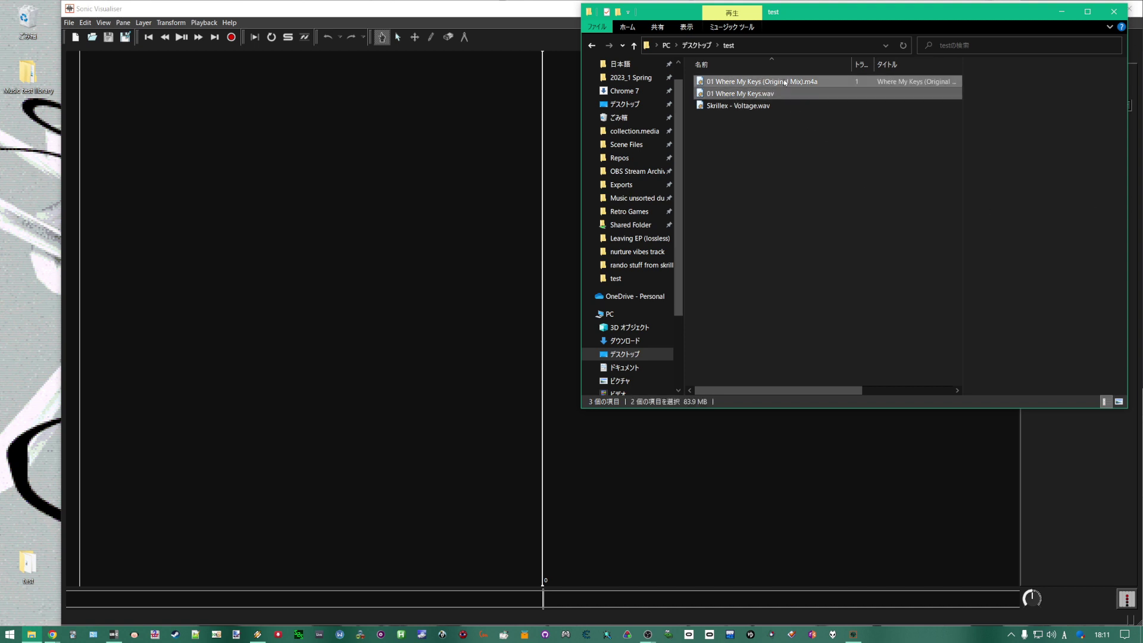
pyautogui.rightClick(783, 80)
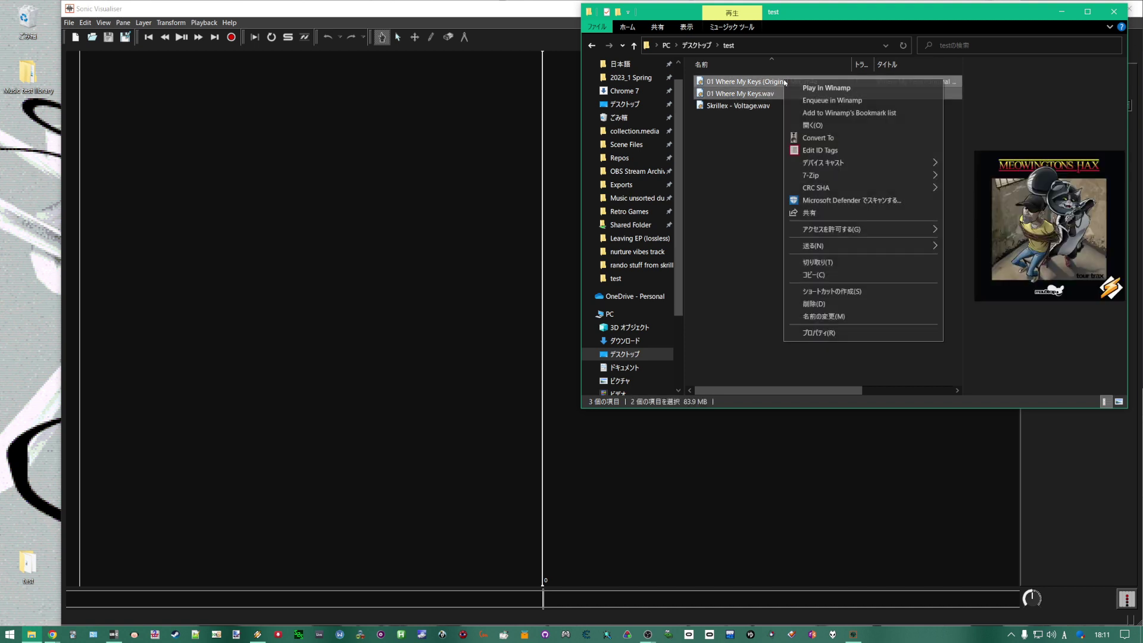
pyautogui.click(844, 138)
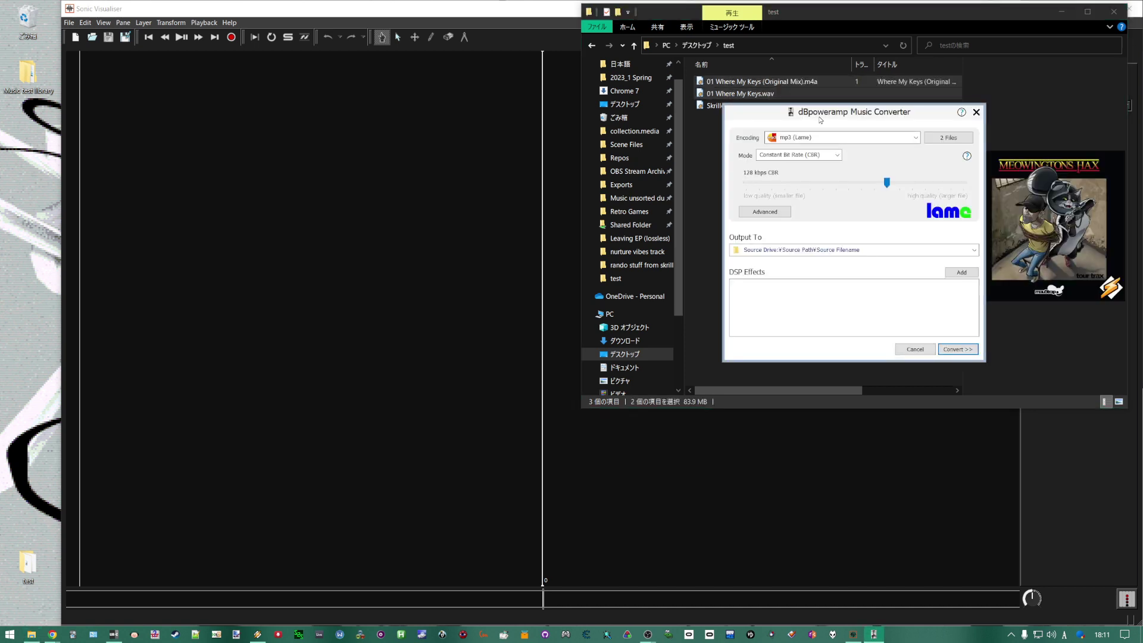
pyautogui.moveTo(821, 118); pyautogui.dragTo(799, 164)
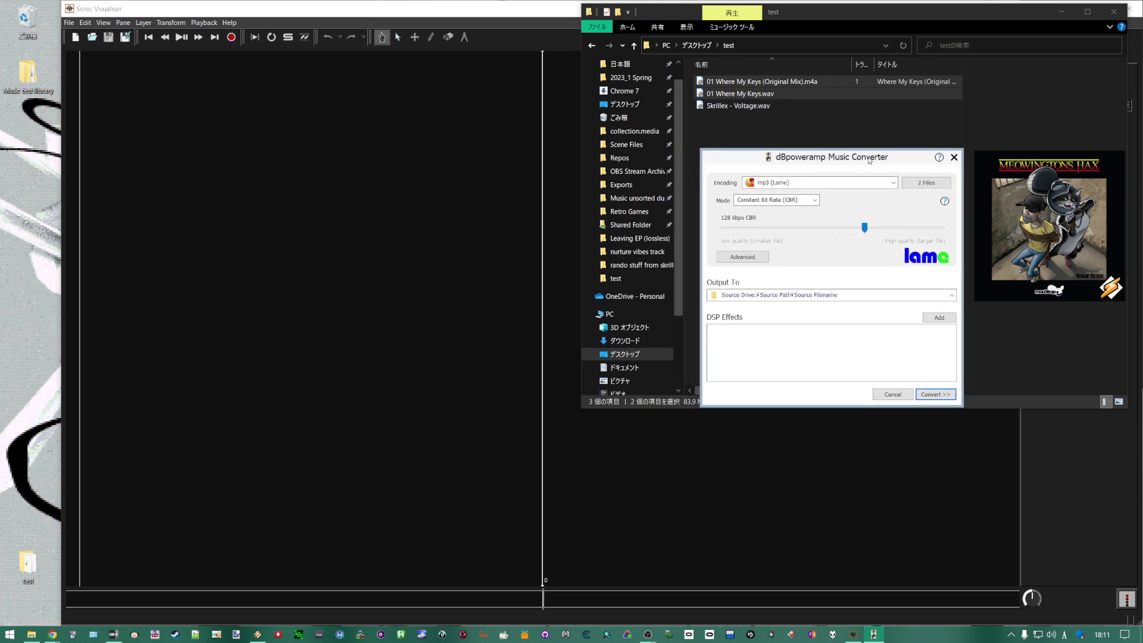
pyautogui.click(888, 182)
pyautogui.click(885, 194)
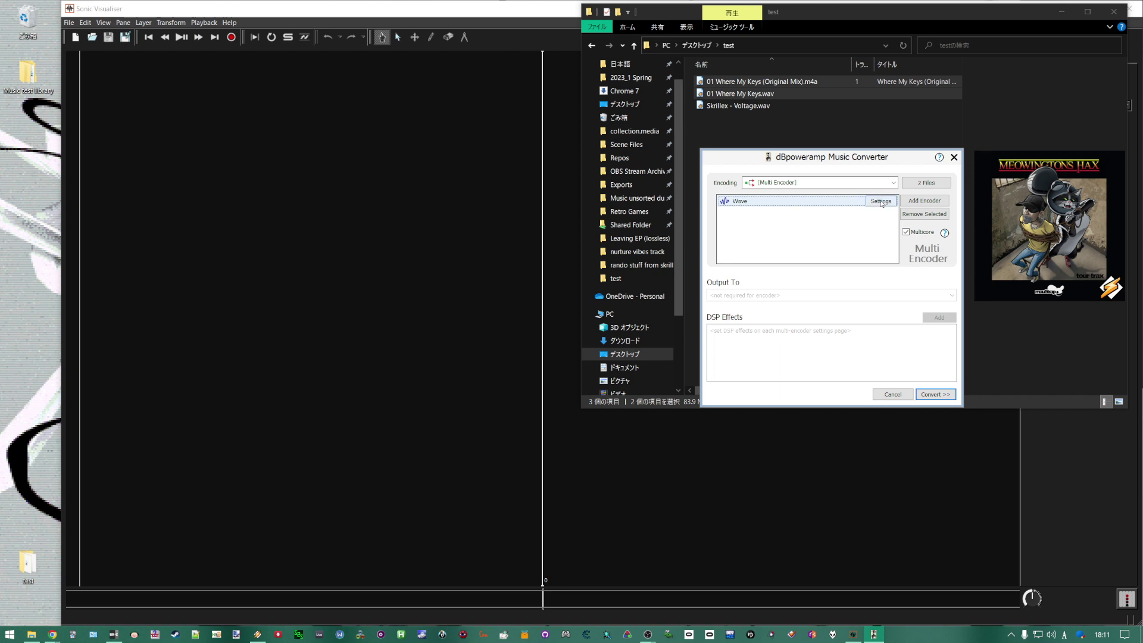
# Review the Wave encoder's Channel Mapper settings for both channels without changing them, and convert the two files
pyautogui.click(881, 201)
pyautogui.moveTo(578, 191); pyautogui.dragTo(574, 165)
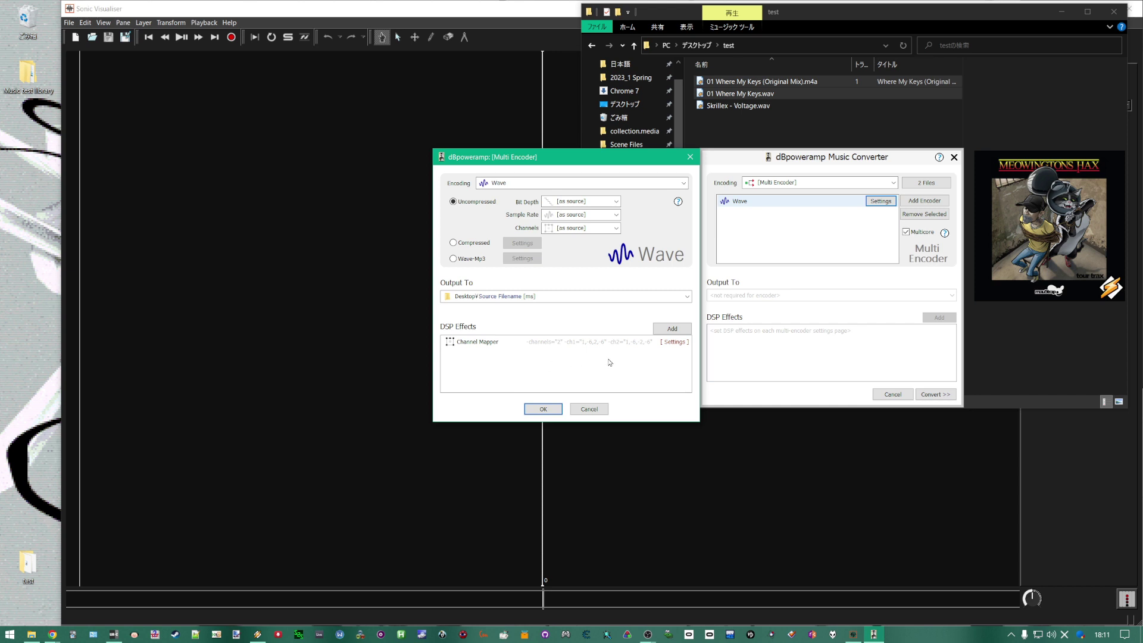
pyautogui.click(675, 342)
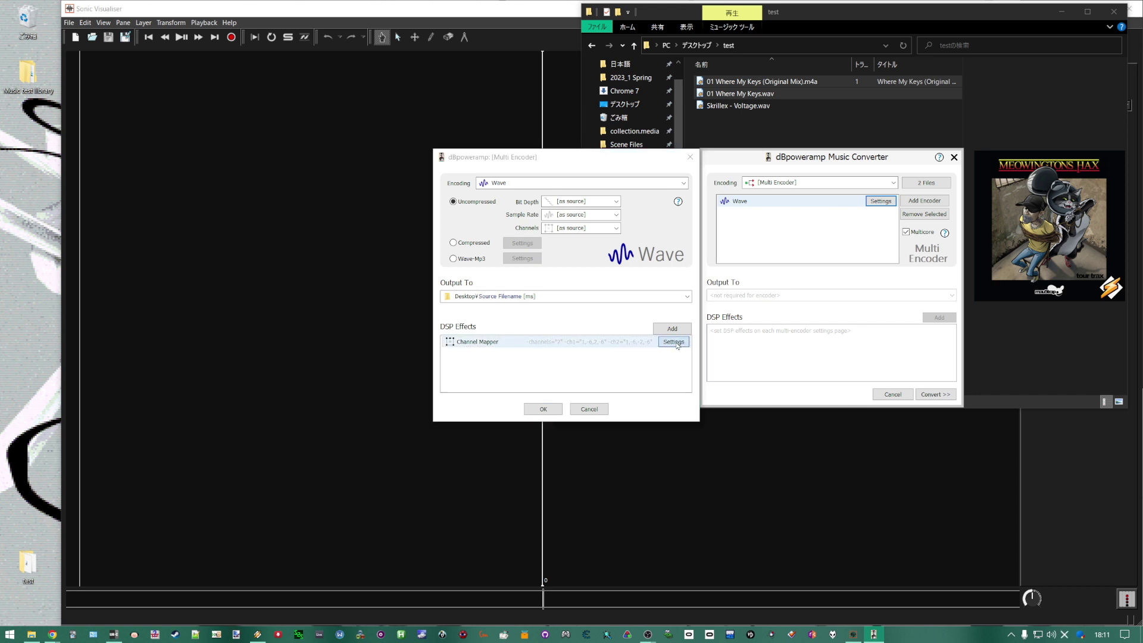
pyautogui.click(583, 300)
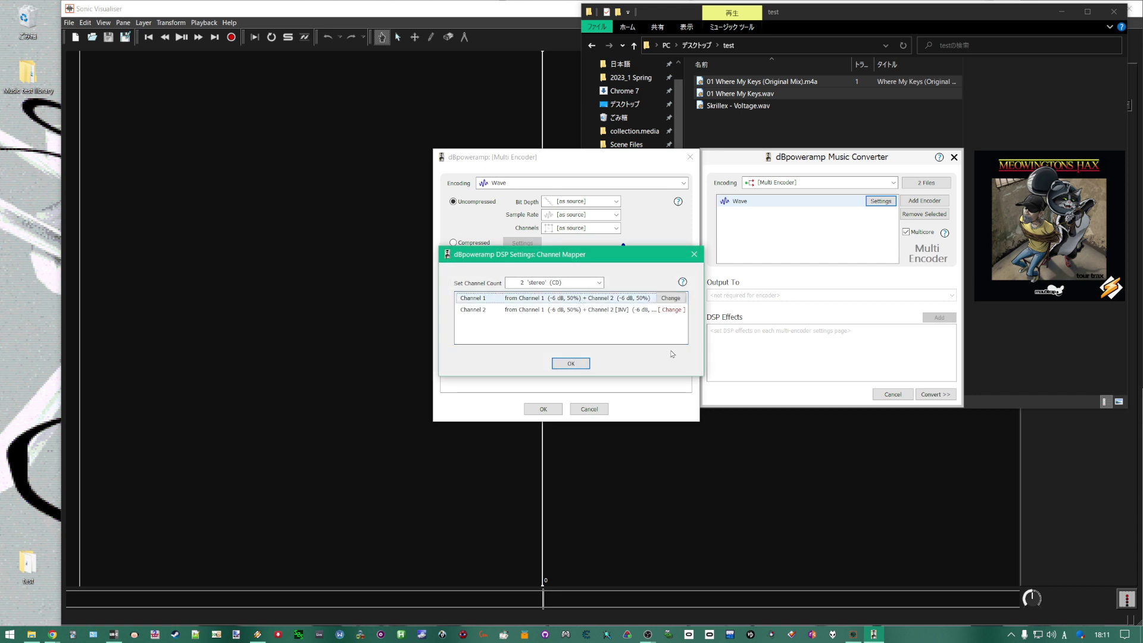
pyautogui.click(593, 313)
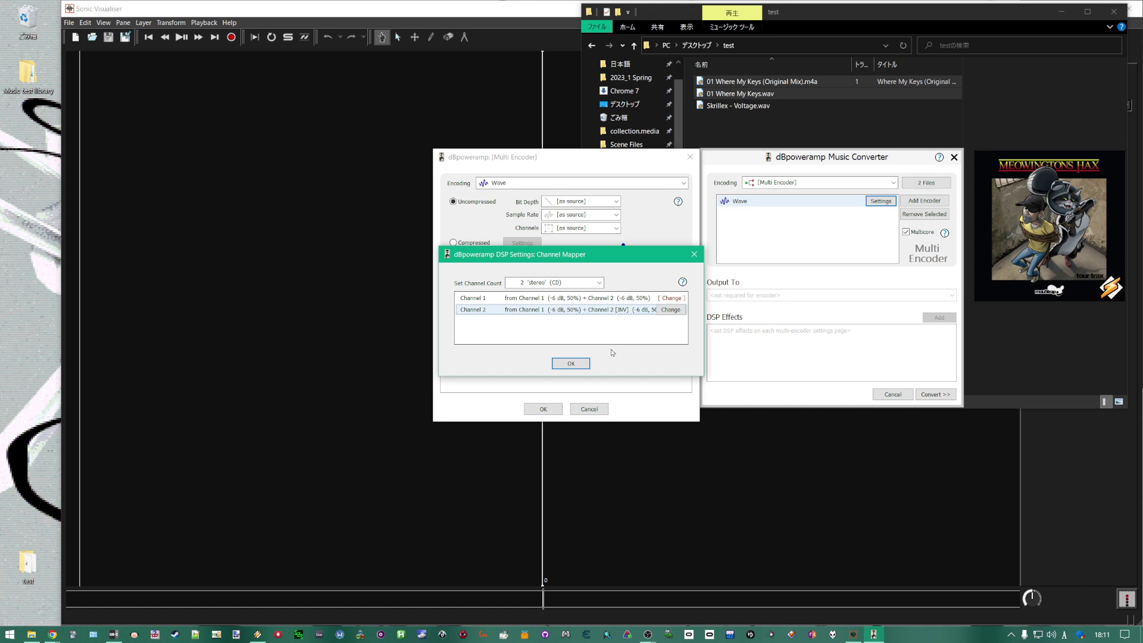
pyautogui.click(694, 254)
pyautogui.click(589, 409)
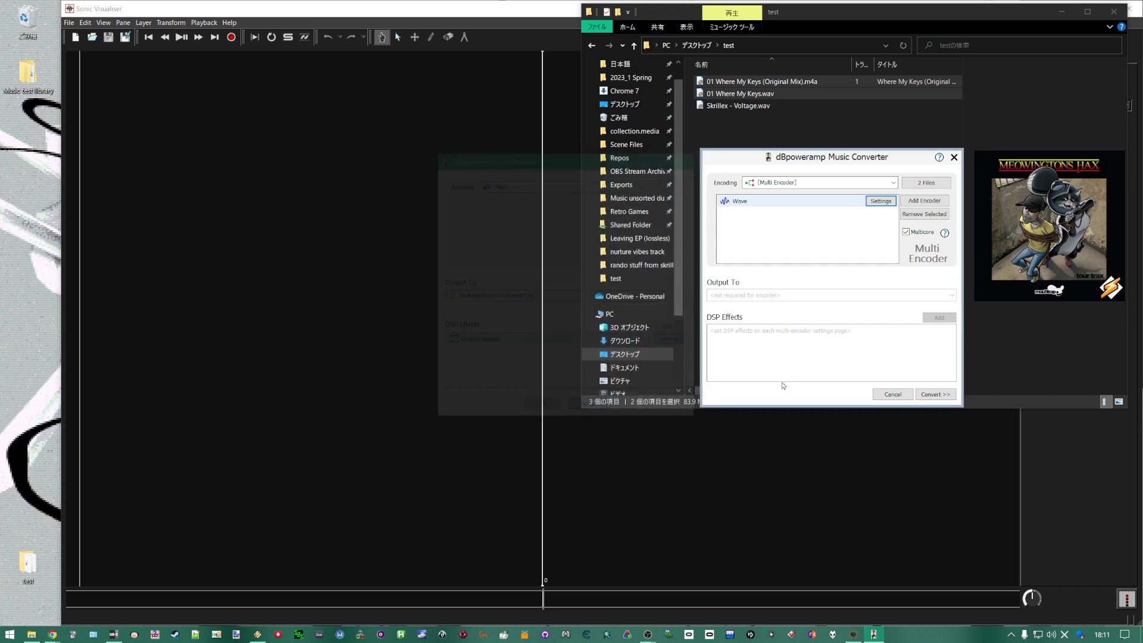
pyautogui.click(935, 394)
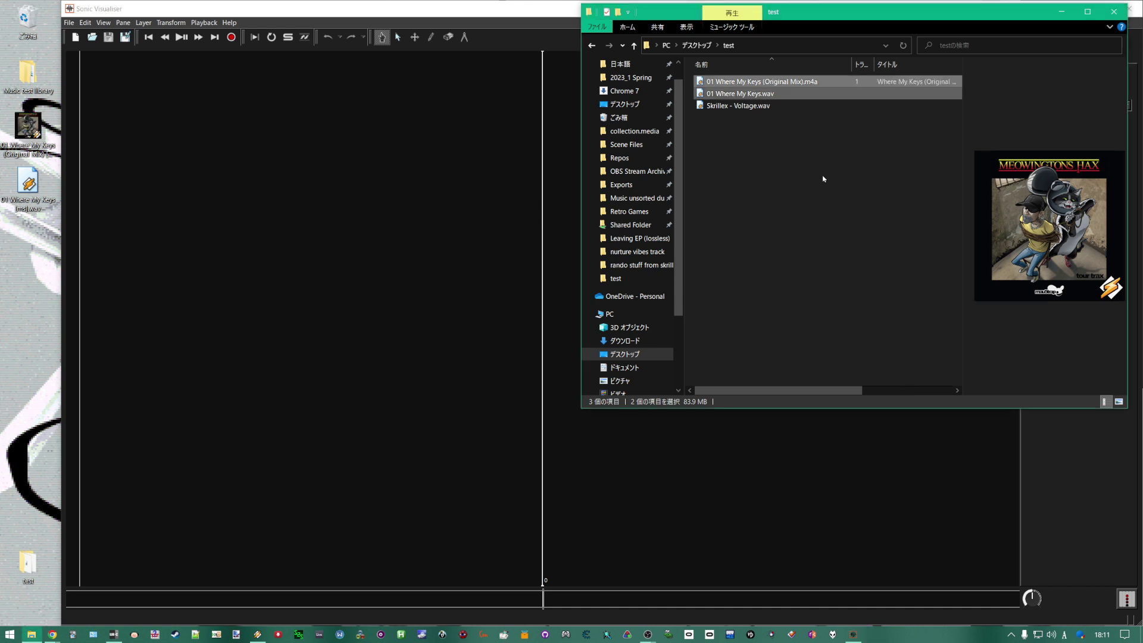
# Rename 01 Where My Keys.wav in the test folder as wav.wav
pyautogui.click(739, 95)
pyautogui.press('F2')
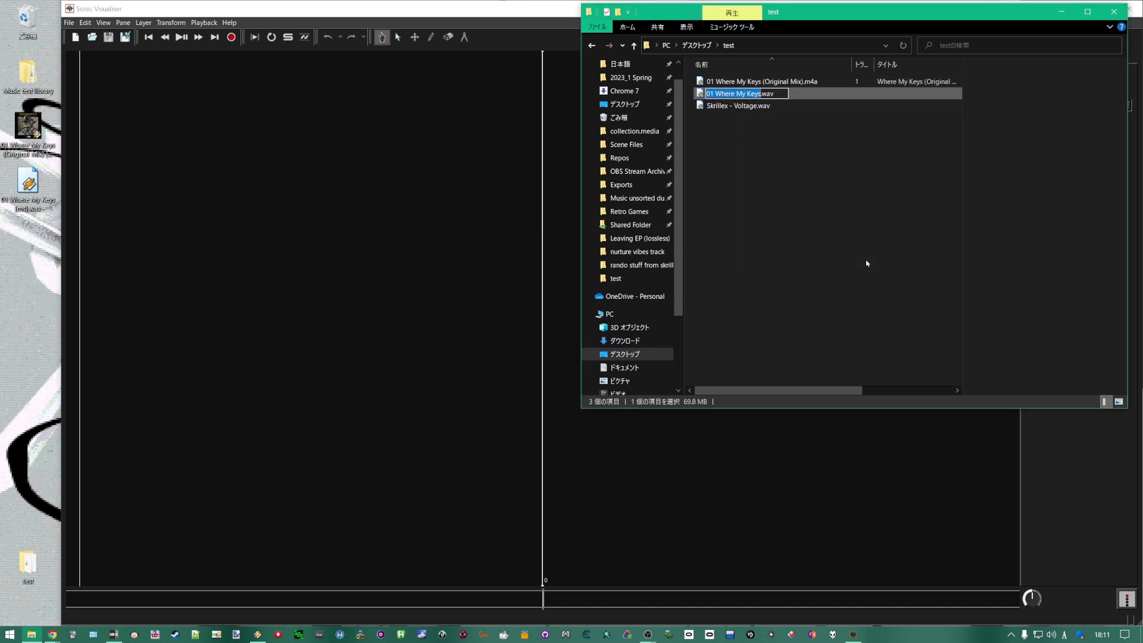
pyautogui.write('wav')
pyautogui.press('Return')
# Rename the Where My Keys M4A file in the test folder as m4a.m4a and delete the two earlier conversions from the desktop
pyautogui.click(739, 84)
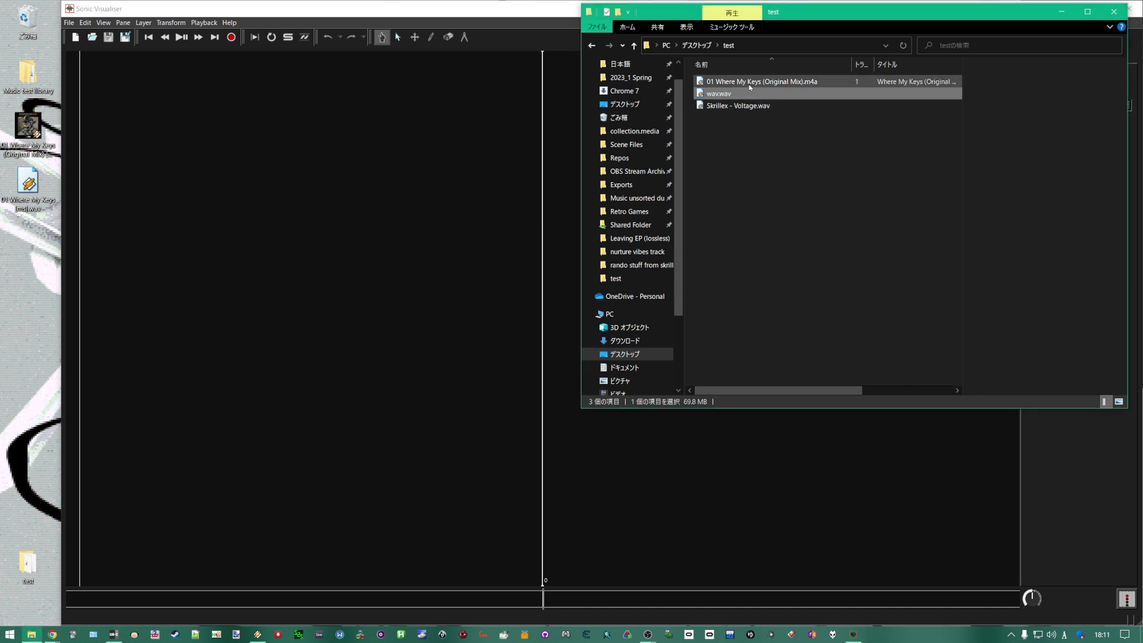
pyautogui.press('F2')
pyautogui.write('m4a')
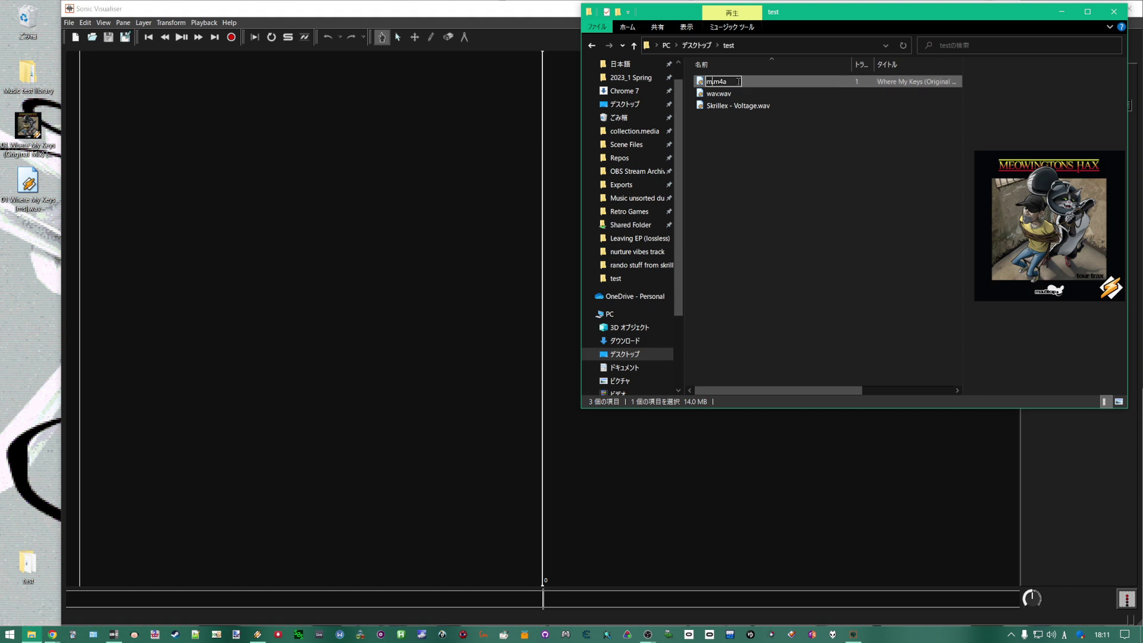
pyautogui.press('Return')
pyautogui.click(168, 257)
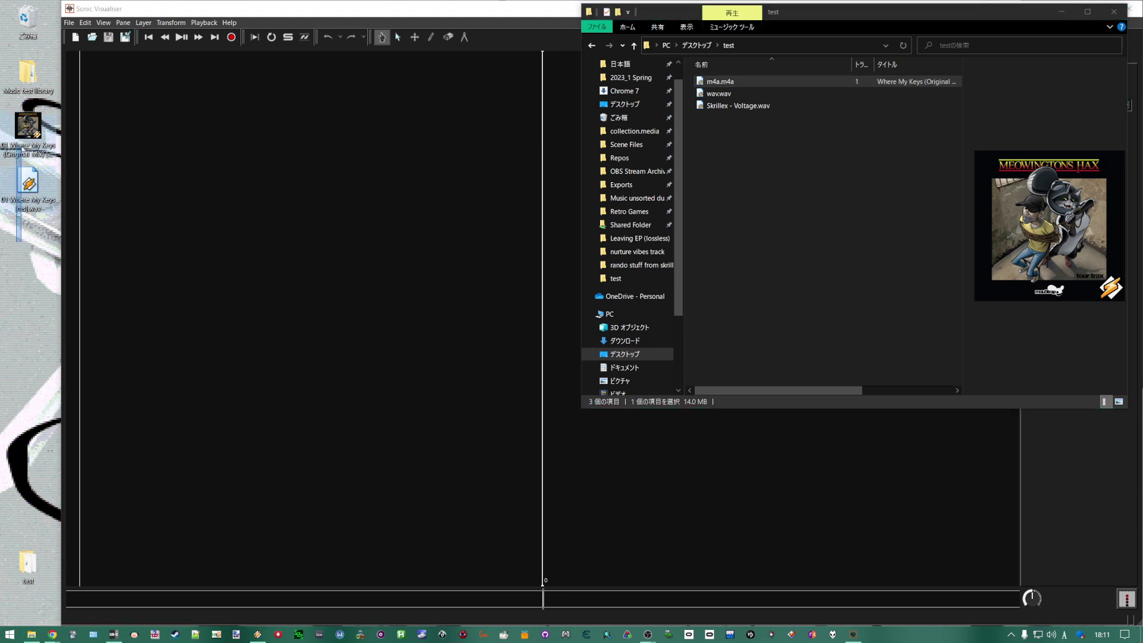
# Convert m4a.m4a and wav.wav together in dBpoweramp Music Converter using the Multi Encoder with the Wave encoder
pyautogui.keyDown('shift'); pyautogui.click(720, 93); pyautogui.keyUp('shift')
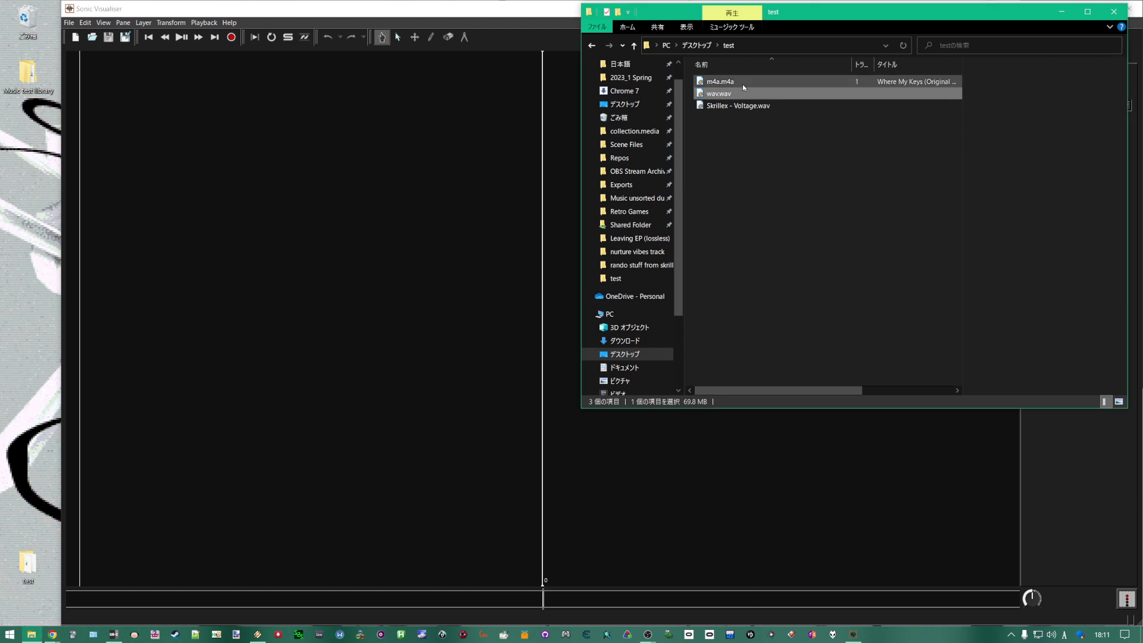
pyautogui.rightClick(742, 84)
pyautogui.click(777, 143)
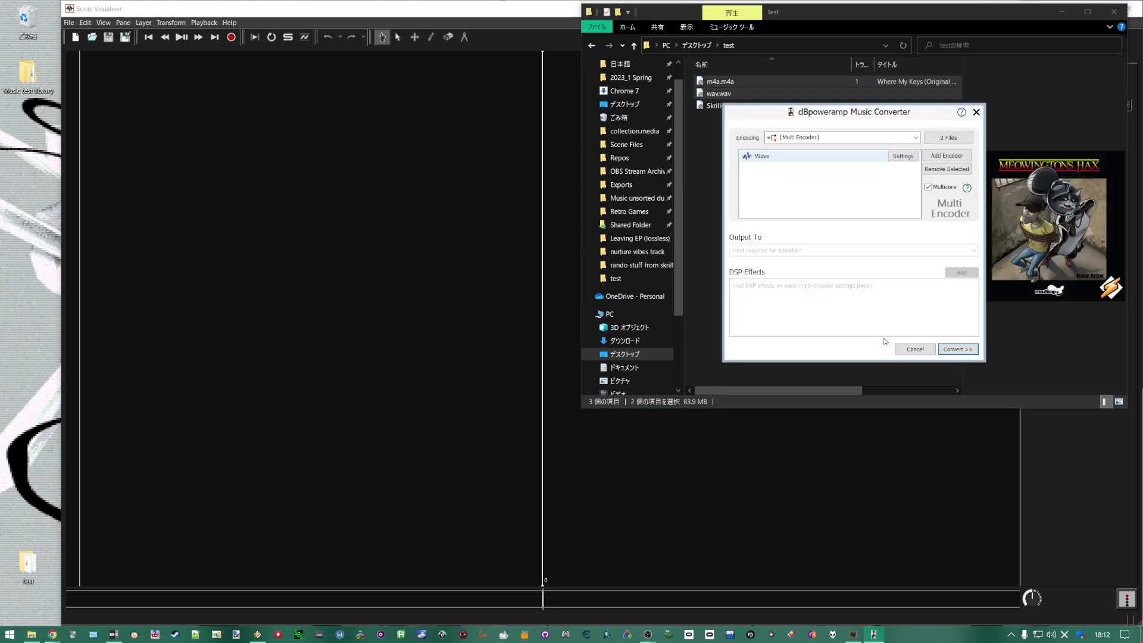
pyautogui.click(951, 346)
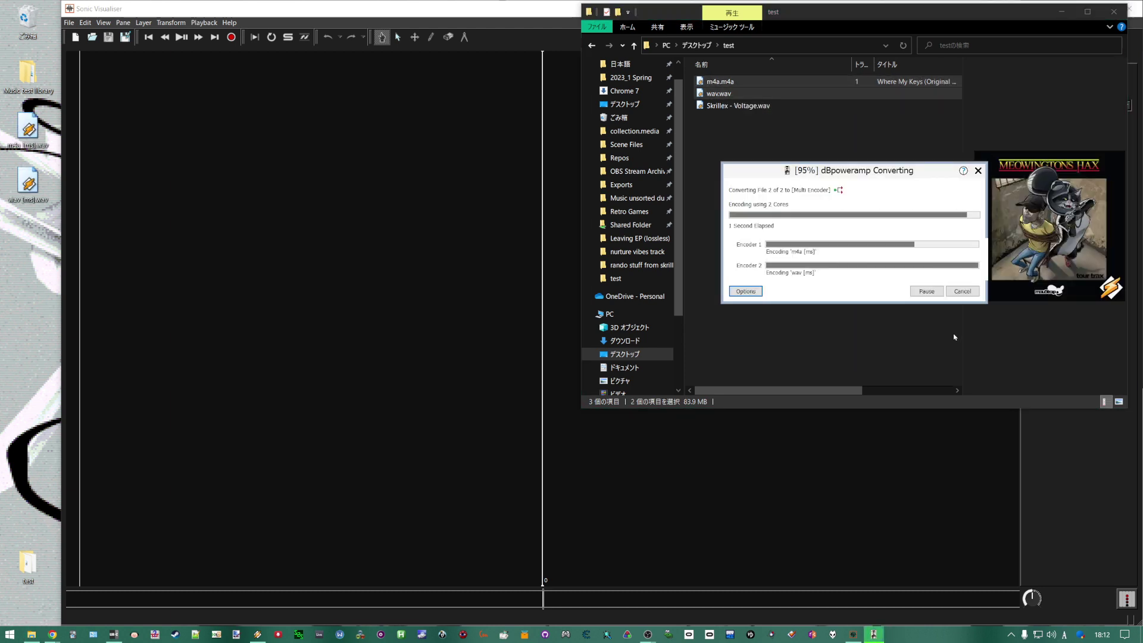
pyautogui.click(963, 292)
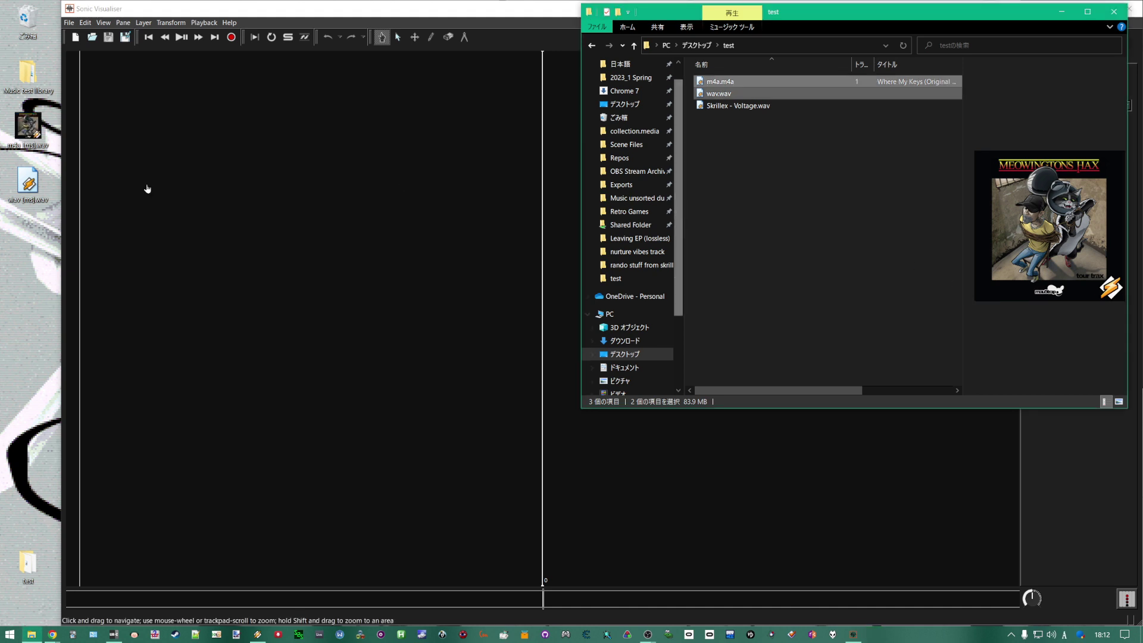
# Reorder the converted files on the desktop, close the test folder, and open wav [ms].wav in Sonic Visualiser
pyautogui.click(30, 146)
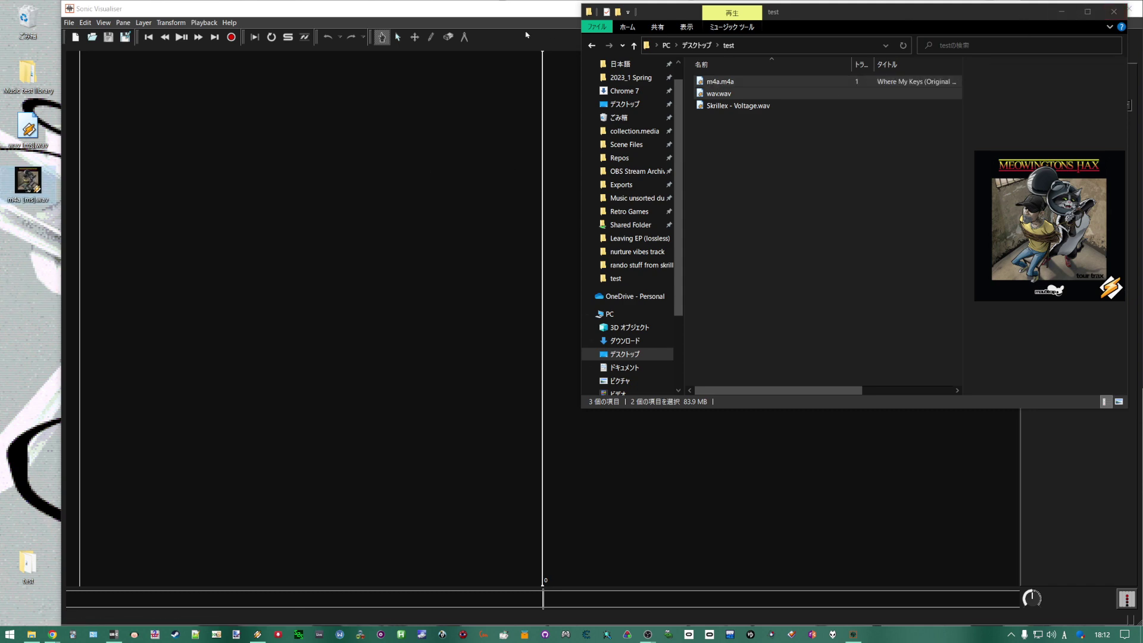
pyautogui.click(1114, 12)
pyautogui.moveTo(28, 128); pyautogui.dragTo(449, 237)
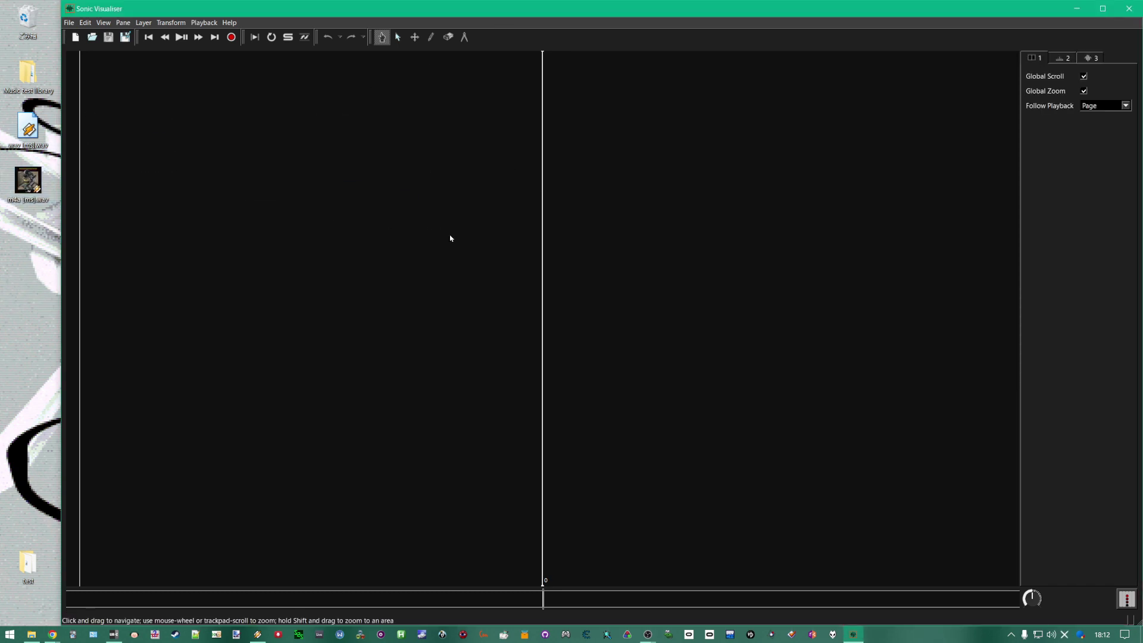
# Compare spectrogram layers 2 and 3 of wav [ms].wav around 3:21
pyautogui.click(1034, 59)
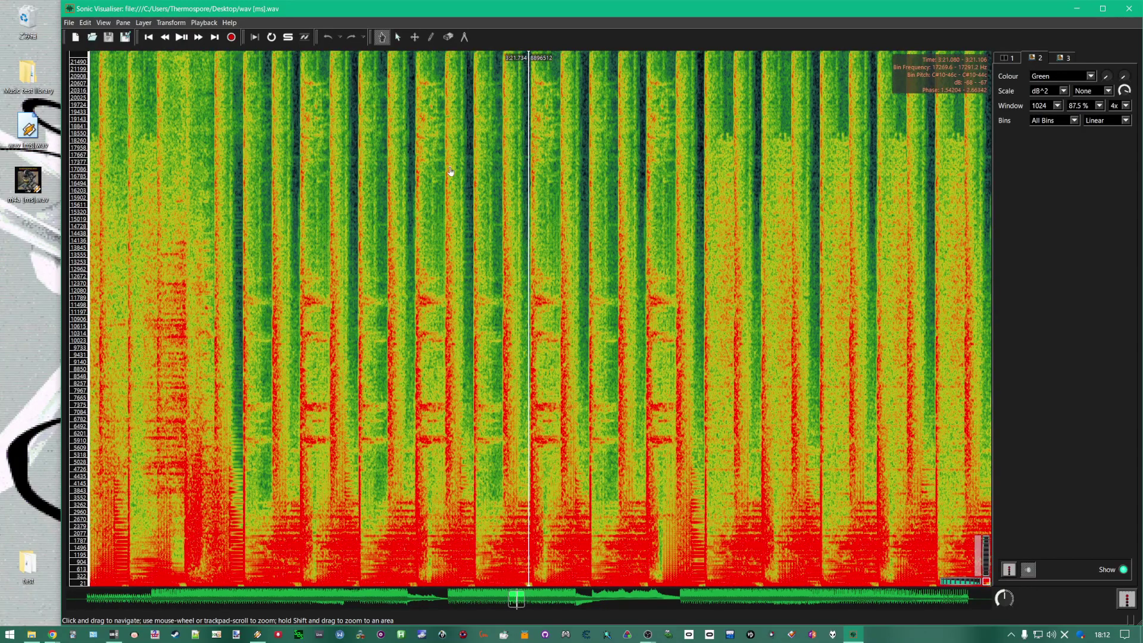
pyautogui.click(1069, 54)
pyautogui.click(1035, 59)
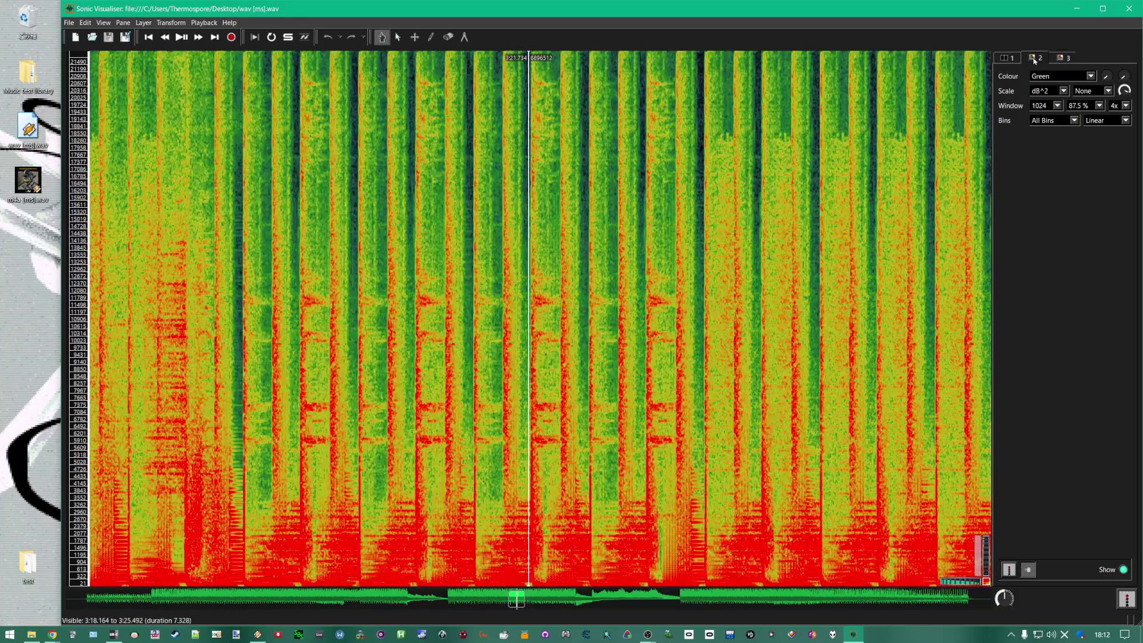
pyautogui.click(1069, 57)
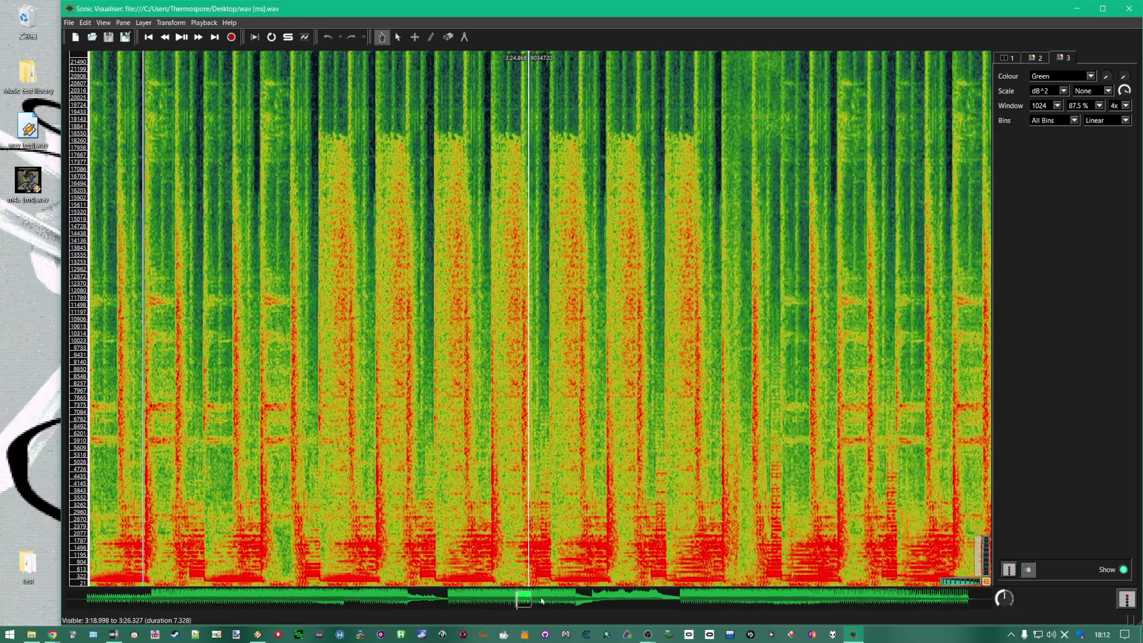
# Examine both spectrogram layers of wav [ms].wav around 3:57, and layer 2 around 4:37
pyautogui.moveTo(542, 600); pyautogui.dragTo(594, 598)
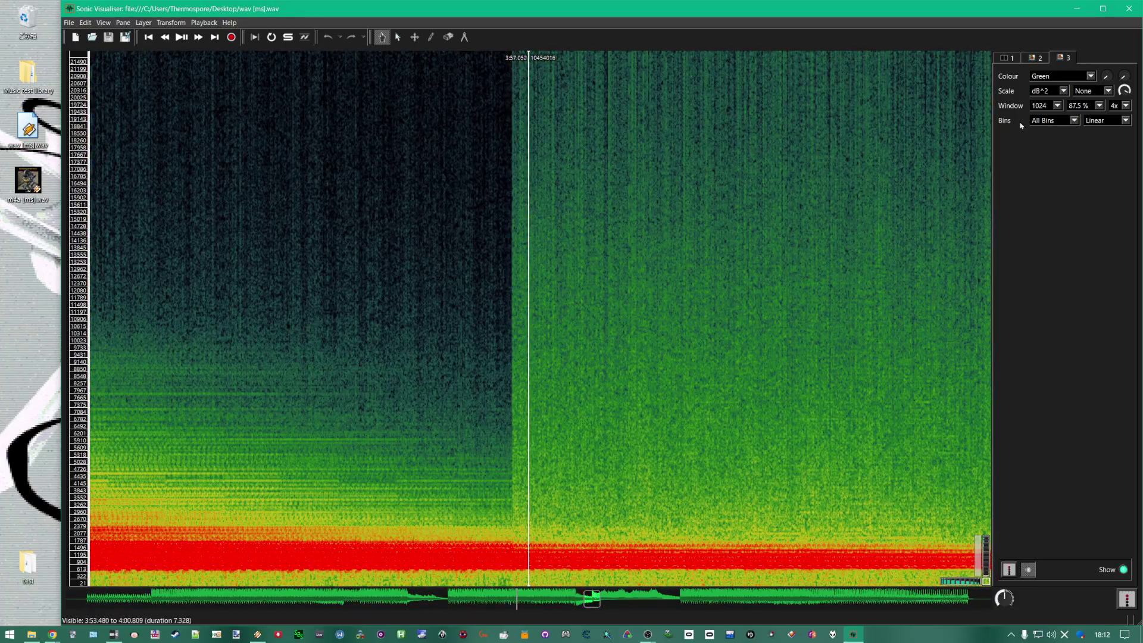
pyautogui.hotkey('shift', 'Tab')
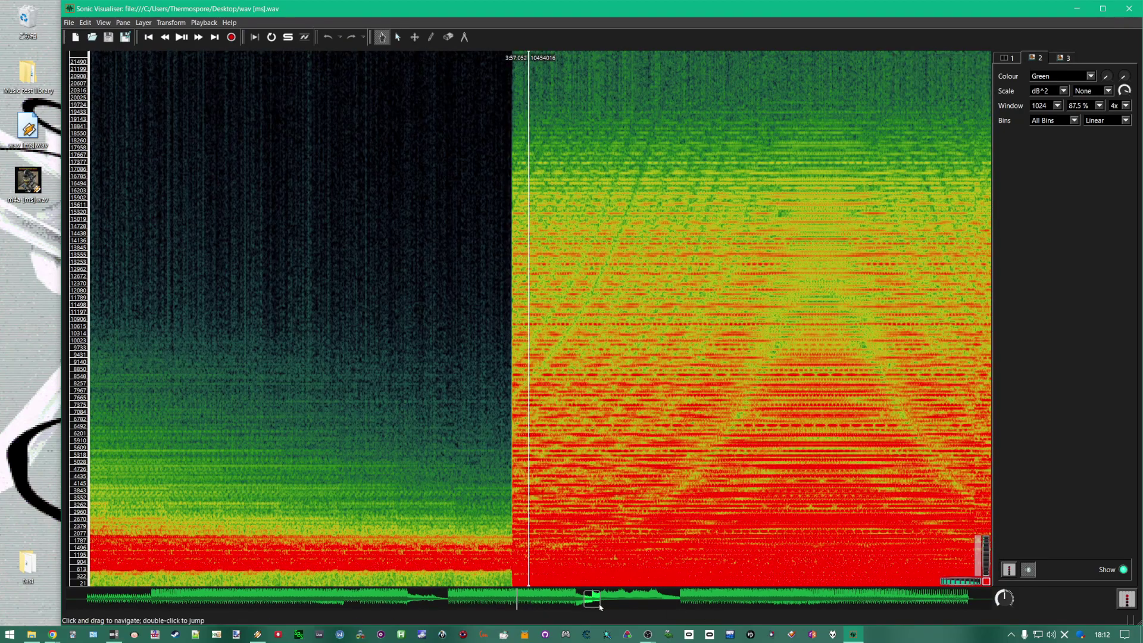
pyautogui.click(684, 595)
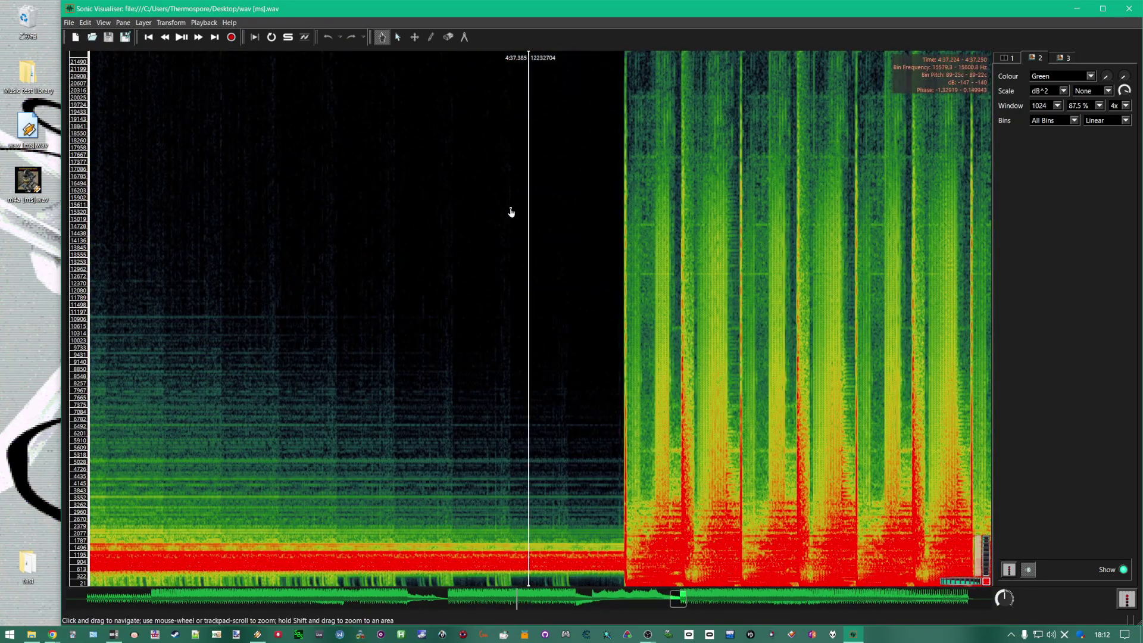
# Open m4a [ms].wav to compare its layer 2 spectrogram around 4:37, and reopen wav [ms].wav
pyautogui.click(18, 185)
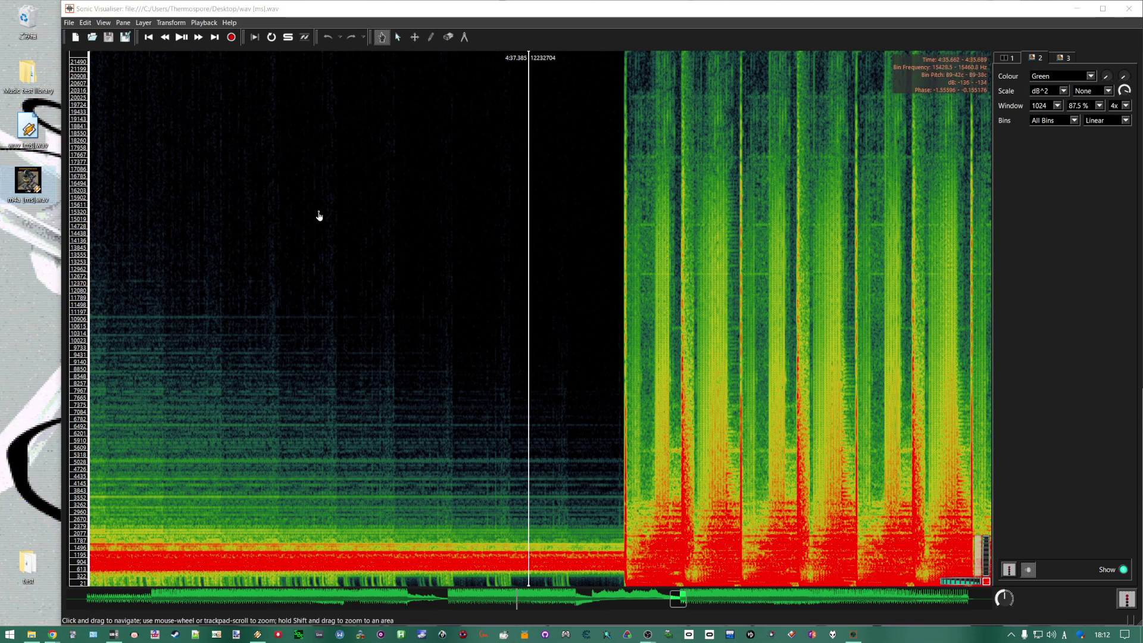
pyautogui.moveTo(28, 184); pyautogui.dragTo(651, 301)
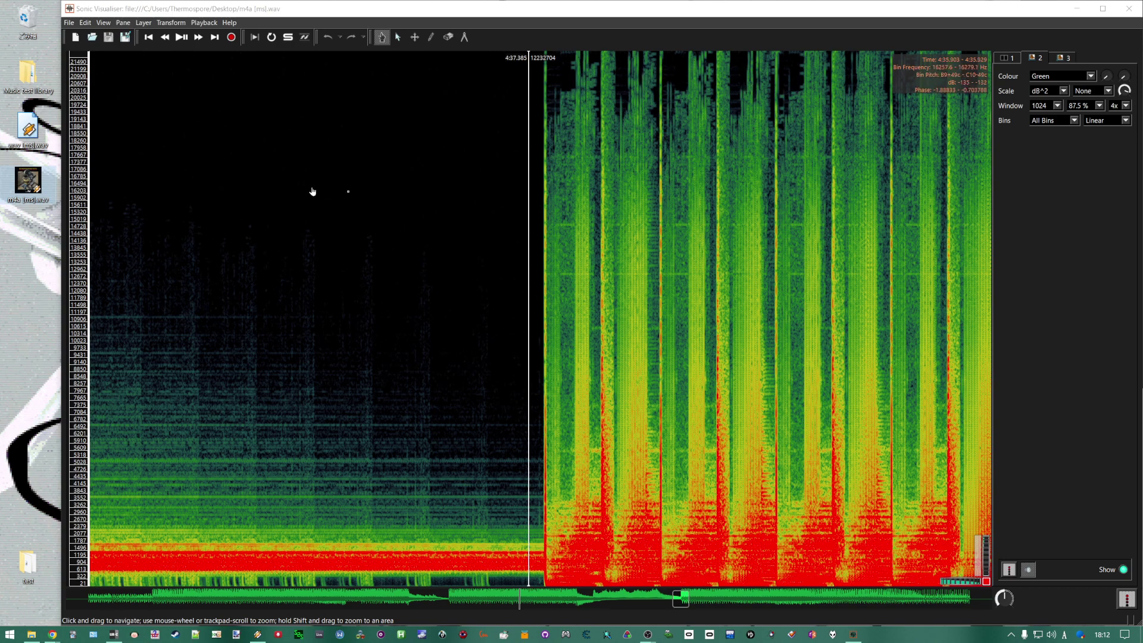
pyautogui.moveTo(30, 146); pyautogui.dragTo(574, 229)
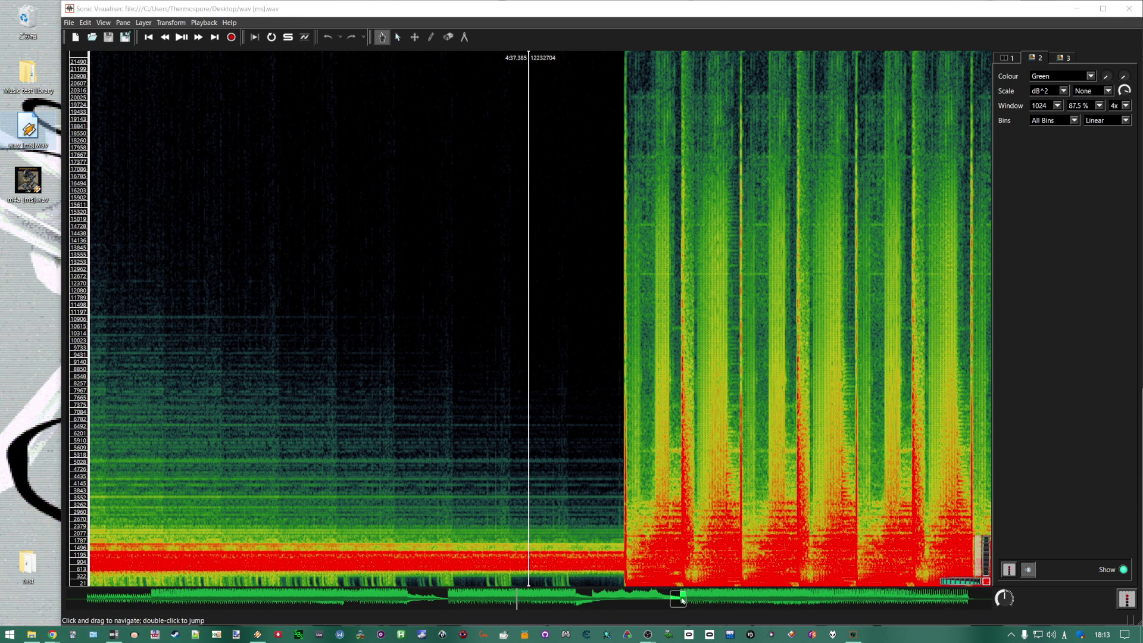
# Compare layer 2 of wav [ms].wav and m4a [ms].wav around 4:42, and view layer 3 of the M4A conversion
pyautogui.moveTo(682, 600); pyautogui.dragTo(693, 602)
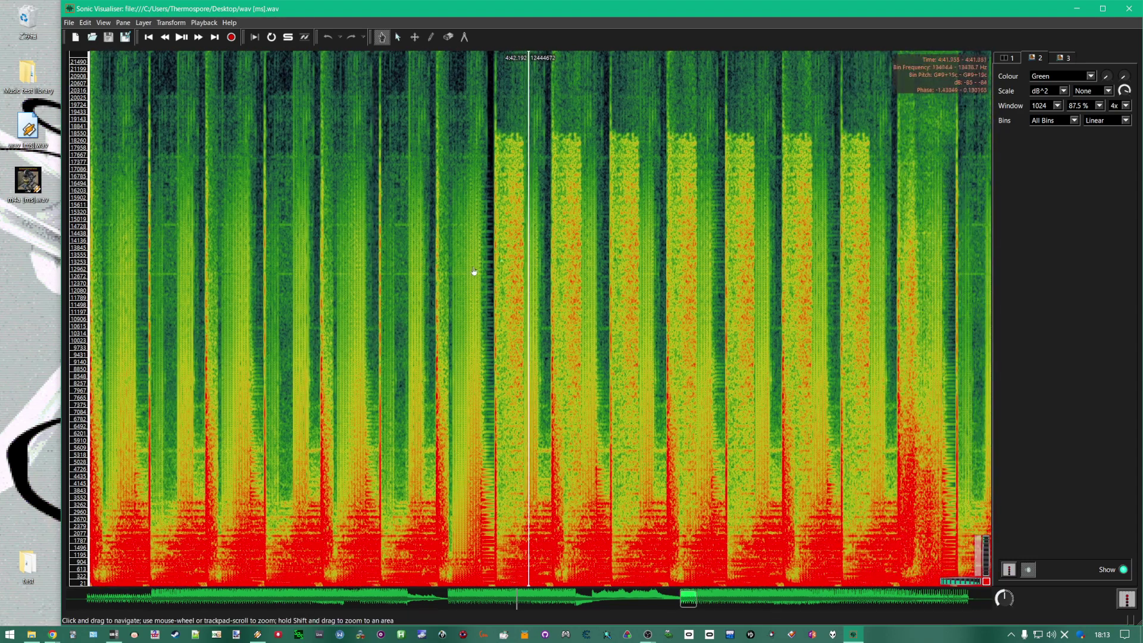
pyautogui.moveTo(28, 182); pyautogui.dragTo(441, 256)
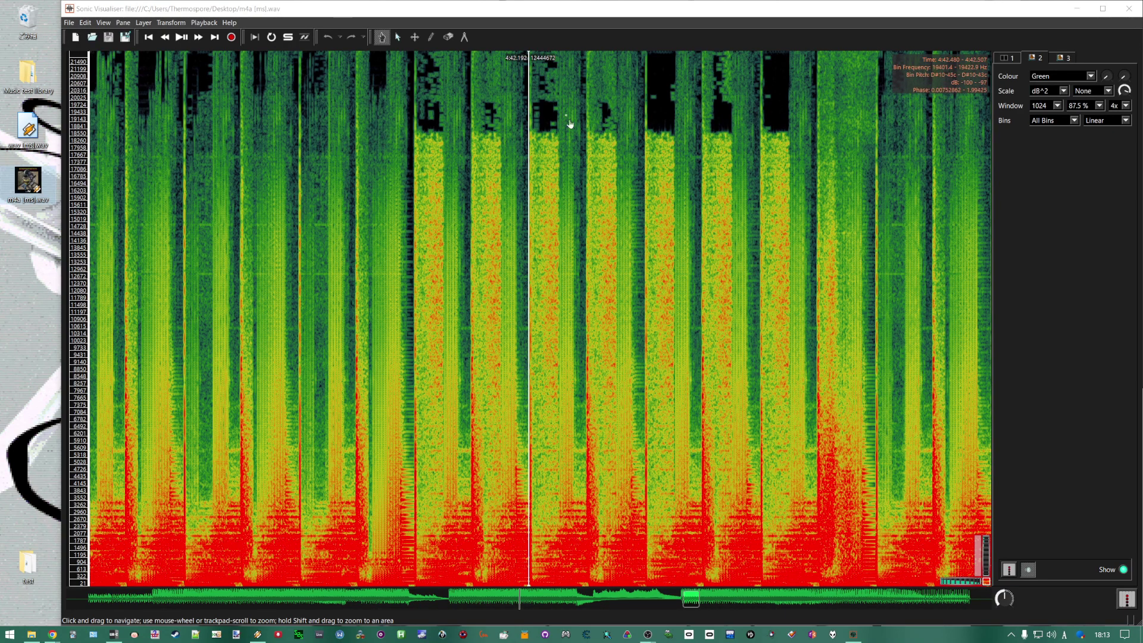
pyautogui.click(1069, 58)
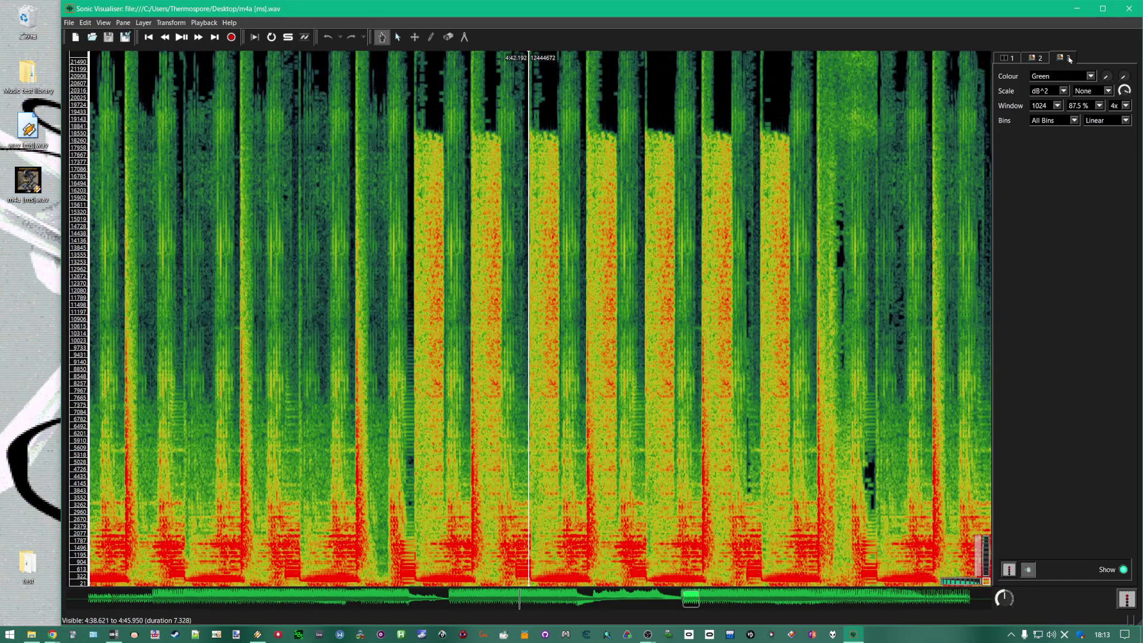
# Compare layer 3 of m4a [ms].wav and wav [ms].wav around 5:02
pyautogui.moveTo(693, 599); pyautogui.dragTo(736, 600)
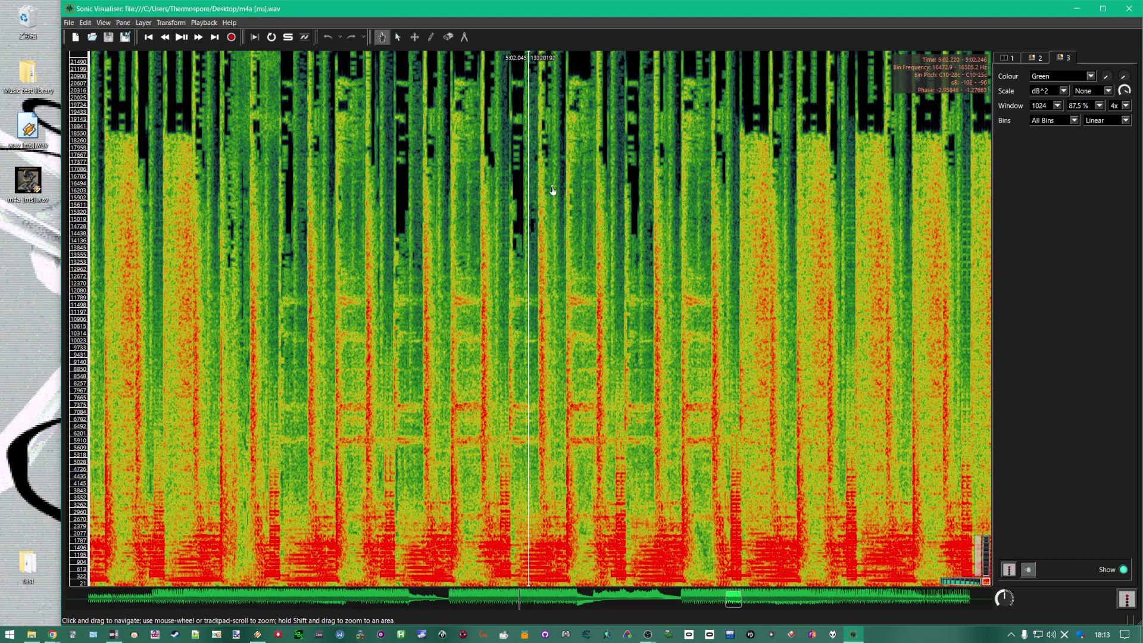
pyautogui.moveTo(28, 128); pyautogui.dragTo(364, 227)
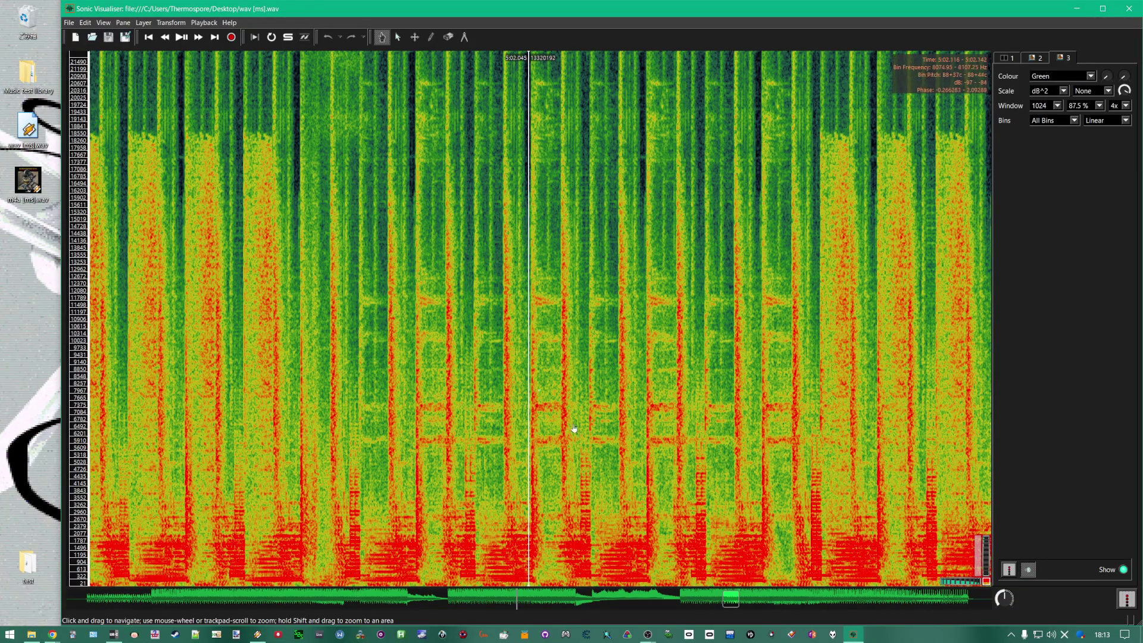
# Play wav [ms].wav from about 0:34 with layer 3 displayed, and stop playback after a few seconds
pyautogui.moveTo(739, 598); pyautogui.dragTo(162, 597)
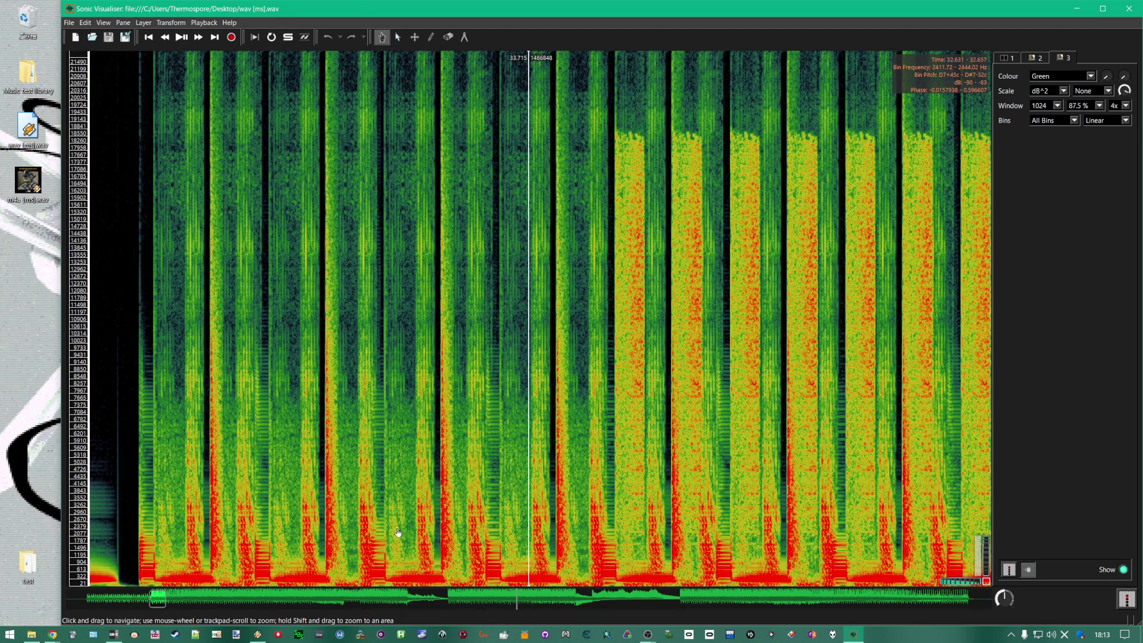
pyautogui.moveTo(559, 332); pyautogui.dragTo(543, 332)
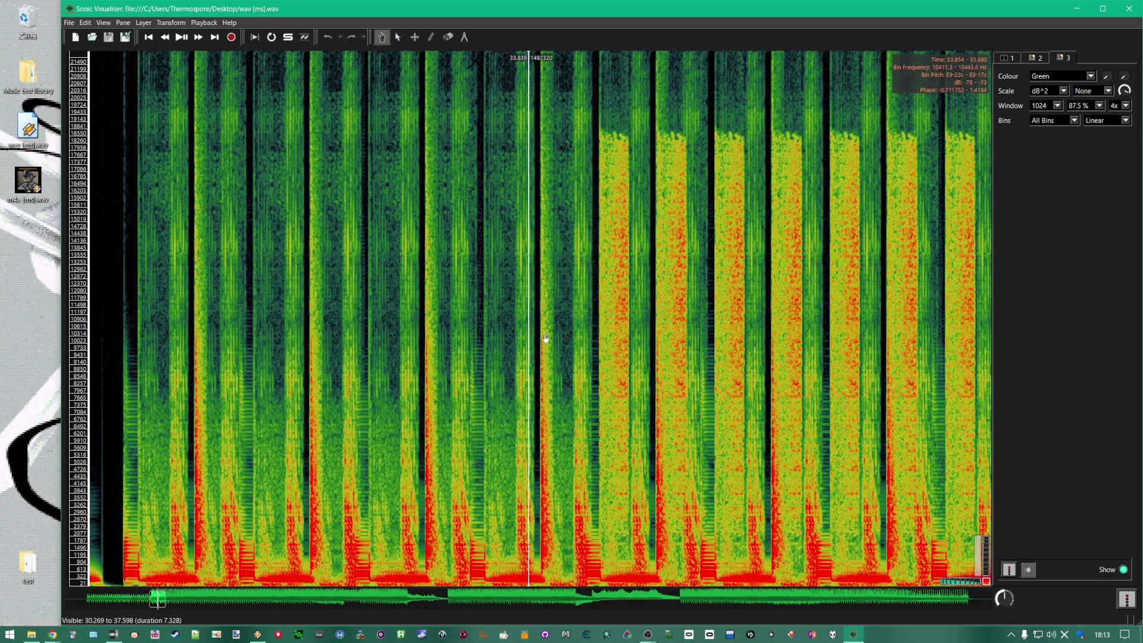
pyautogui.press('space')
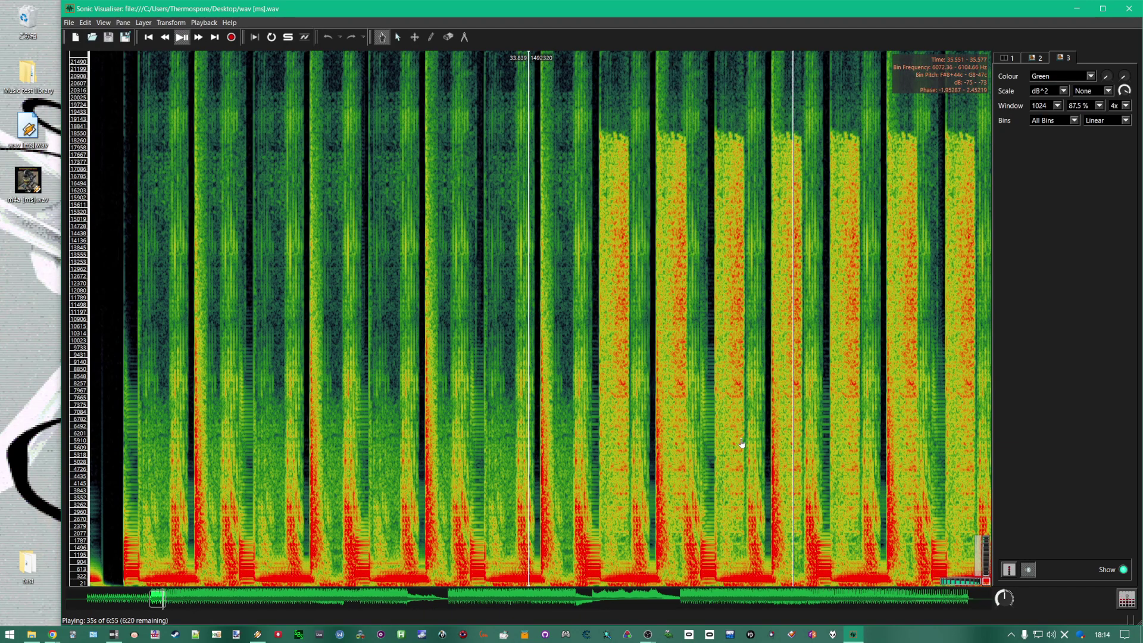
pyautogui.press('space')
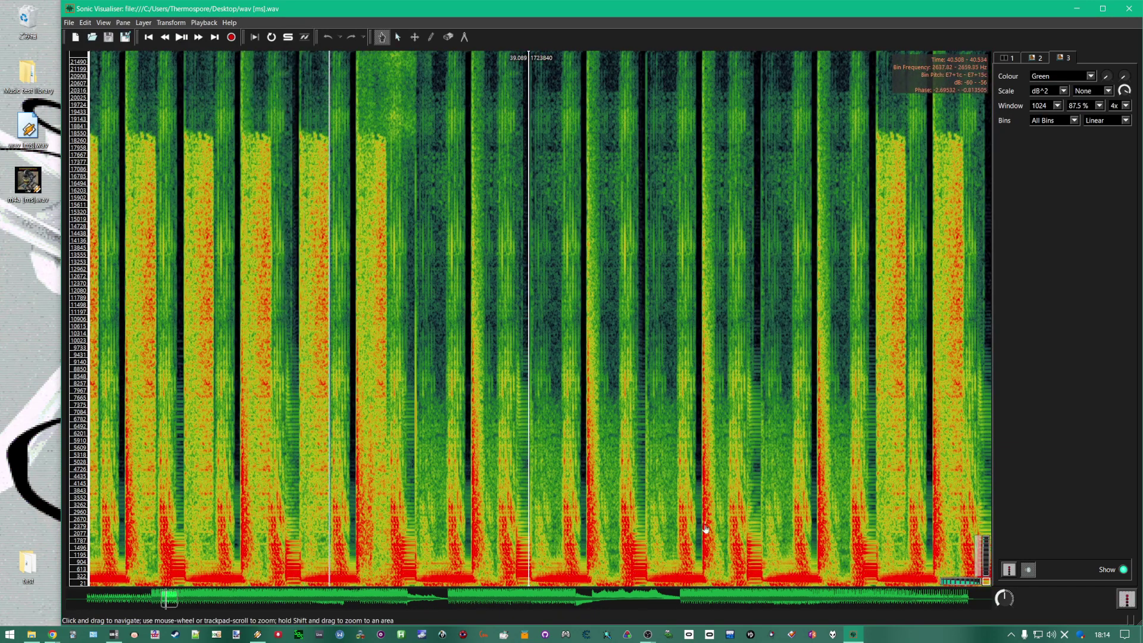
# Examine layer 3 of wav [ms].wav around 0:35 and 2:54, and compare it with layer 2 at 2:54
pyautogui.click(159, 603)
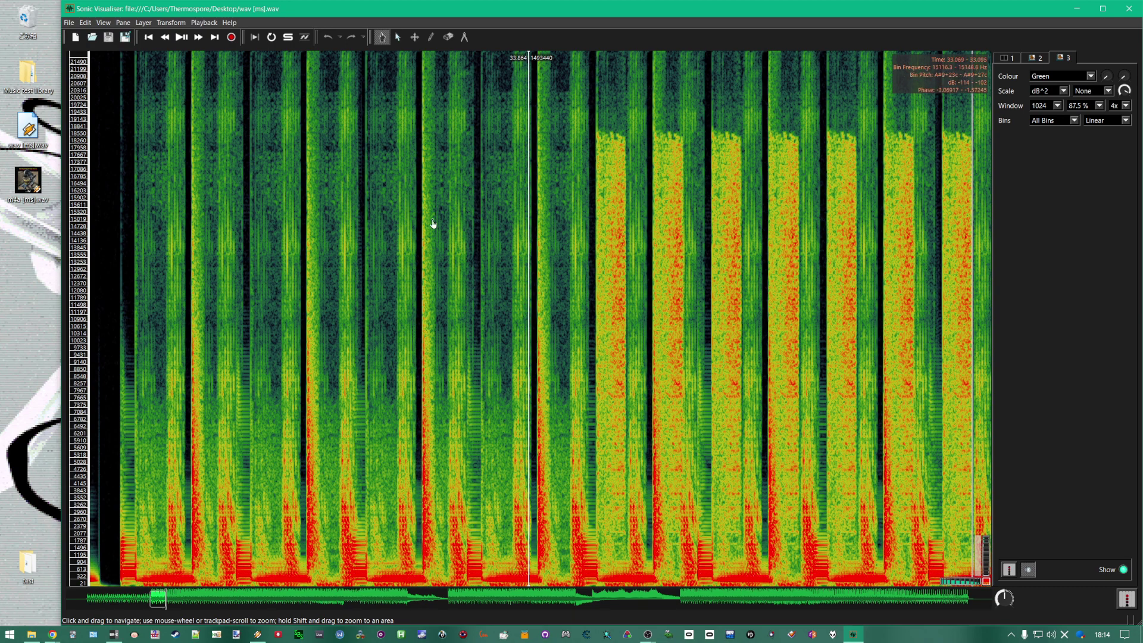
pyautogui.moveTo(370, 432); pyautogui.dragTo(237, 492)
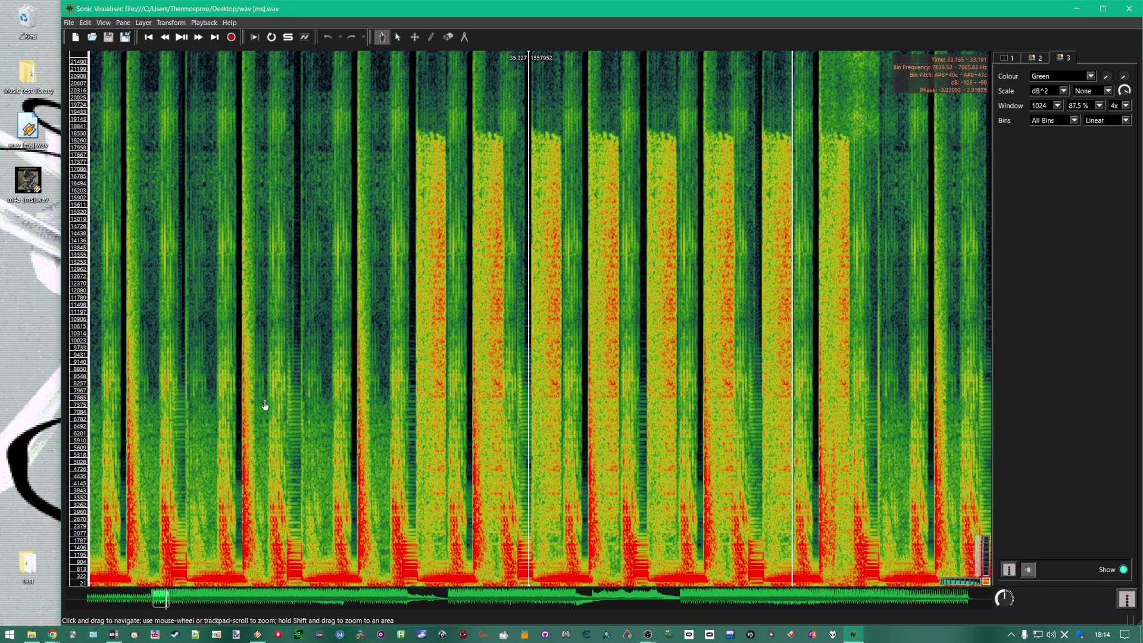
pyautogui.moveTo(164, 596); pyautogui.dragTo(462, 602)
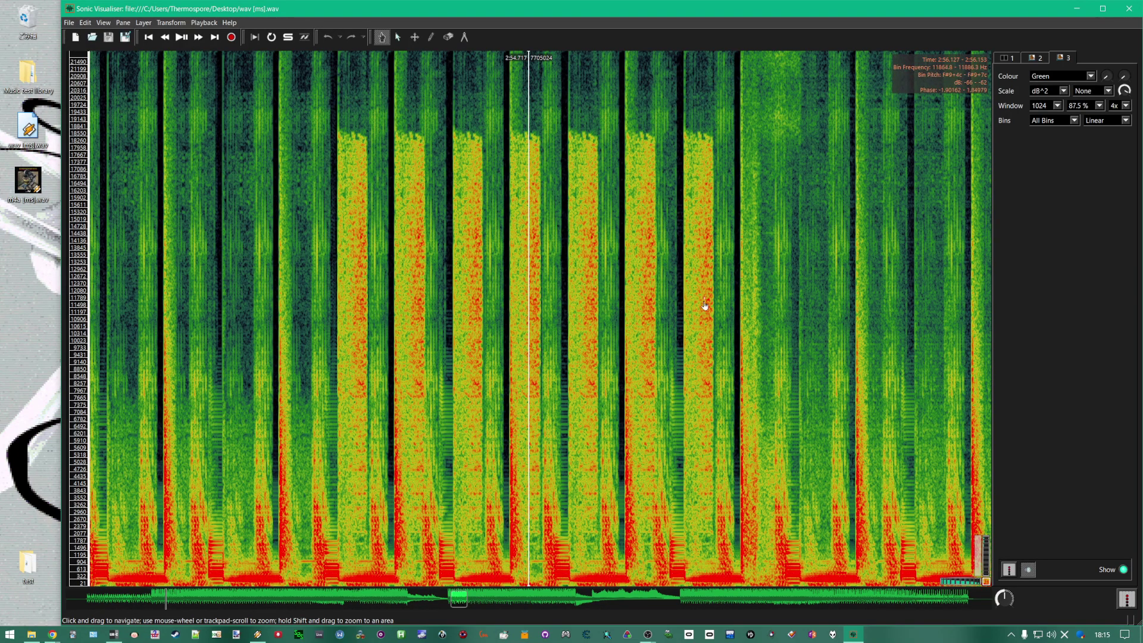
pyautogui.click(1036, 59)
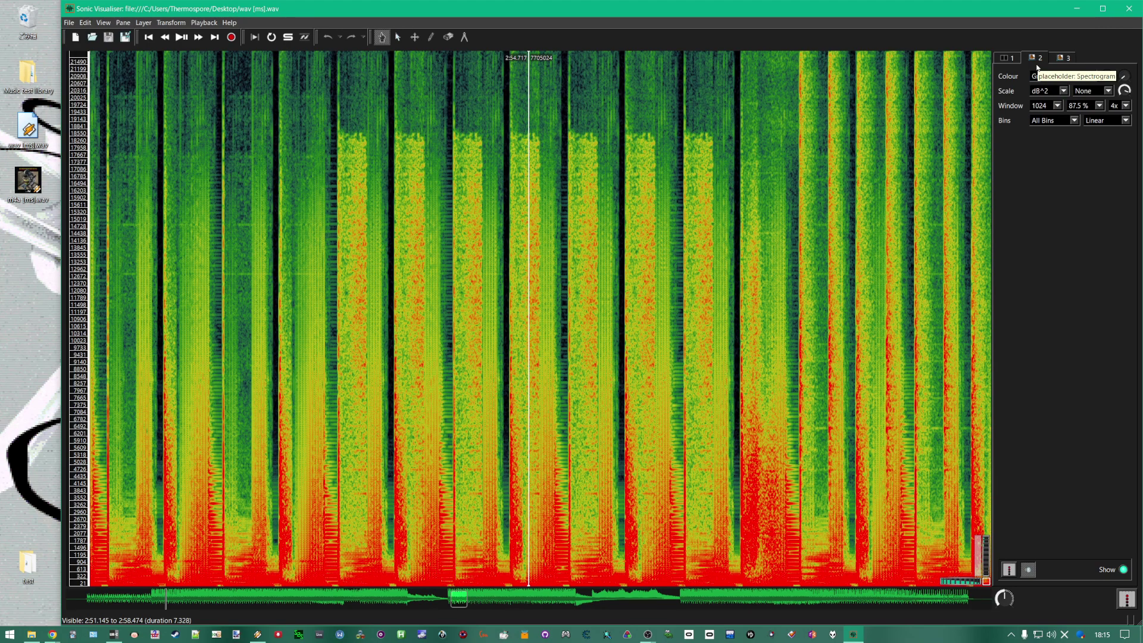
# Examine layer 2 of wav [ms].wav at the transition around 3:56 and play that passage
pyautogui.click(603, 594)
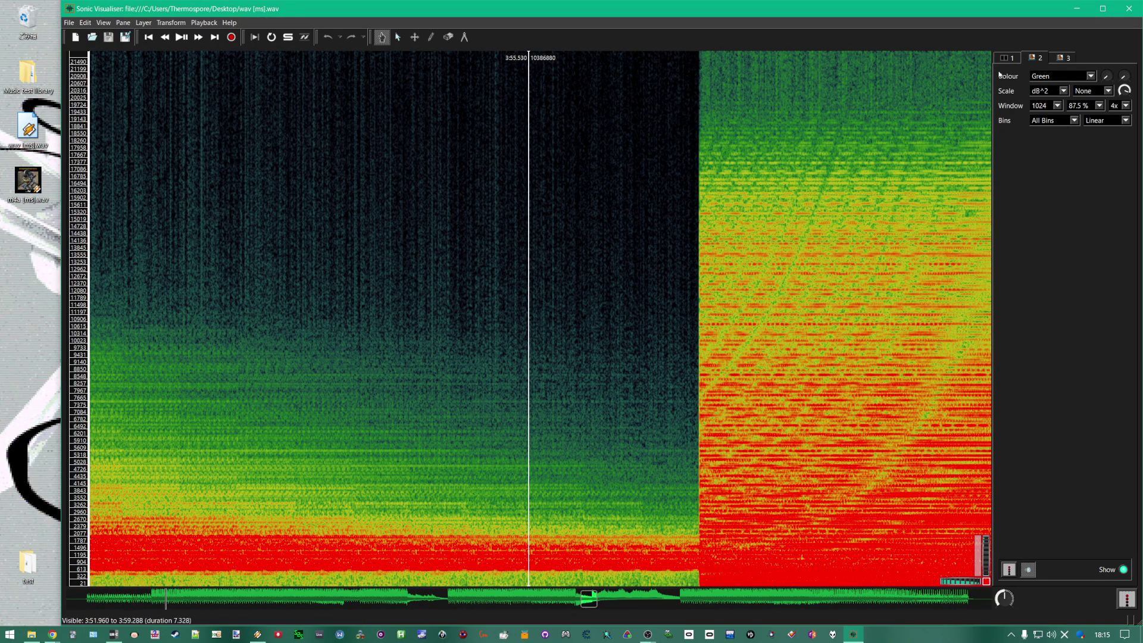
pyautogui.click(587, 598)
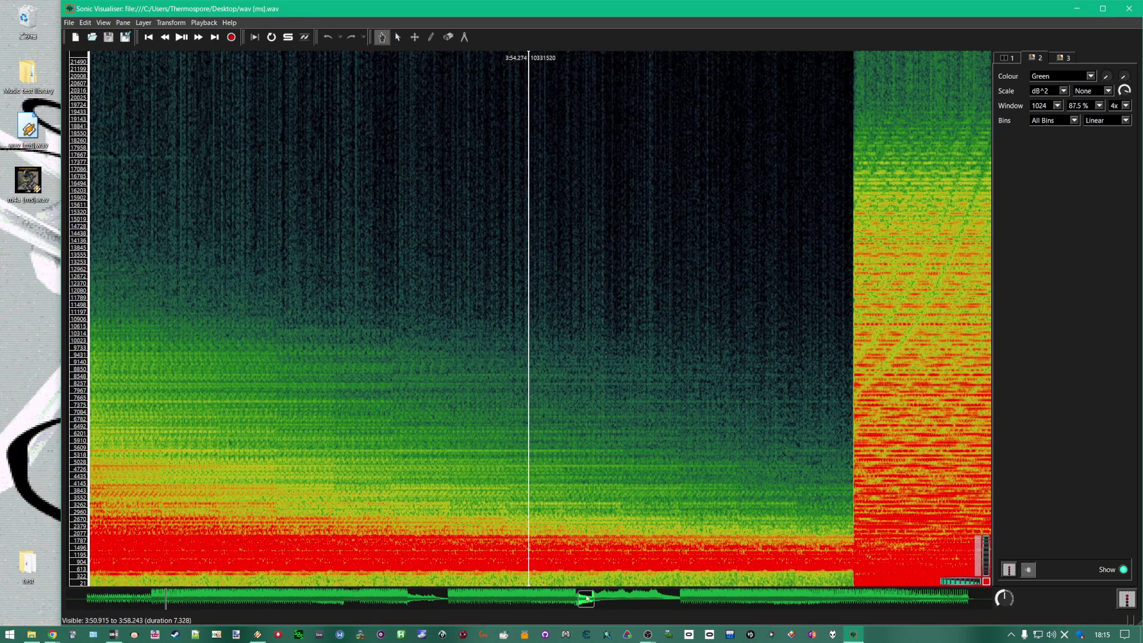
pyautogui.moveTo(586, 599); pyautogui.dragTo(590, 599)
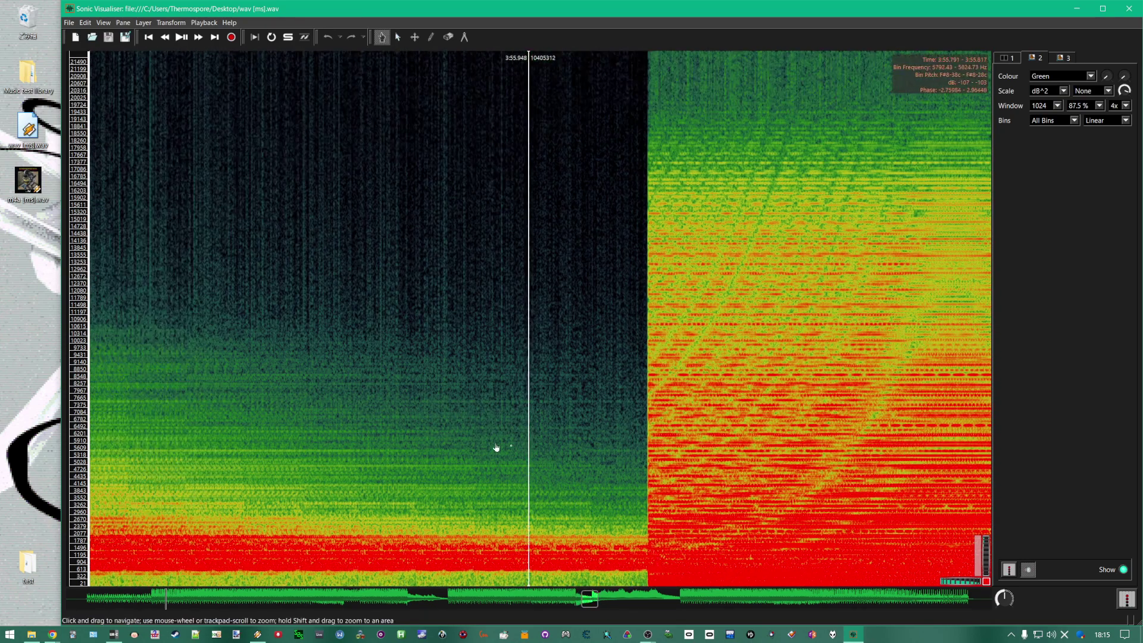
pyautogui.press('space')
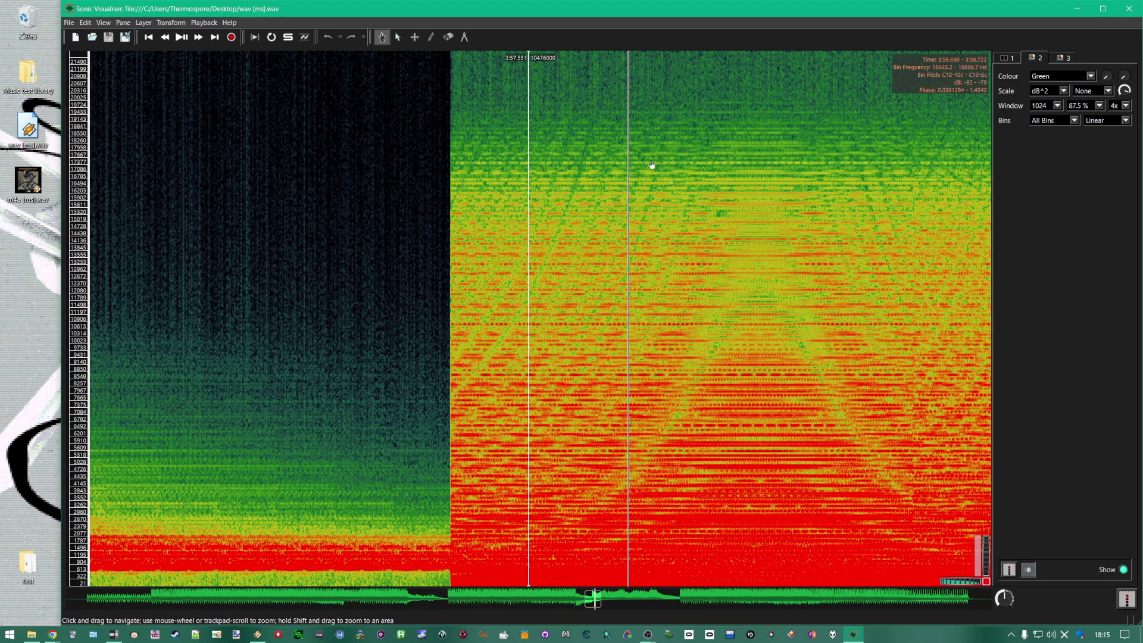
# Compare layer 3 of wav [ms].wav with layer 2 at the transition around 3:56 to 3:58
pyautogui.press('Tab')
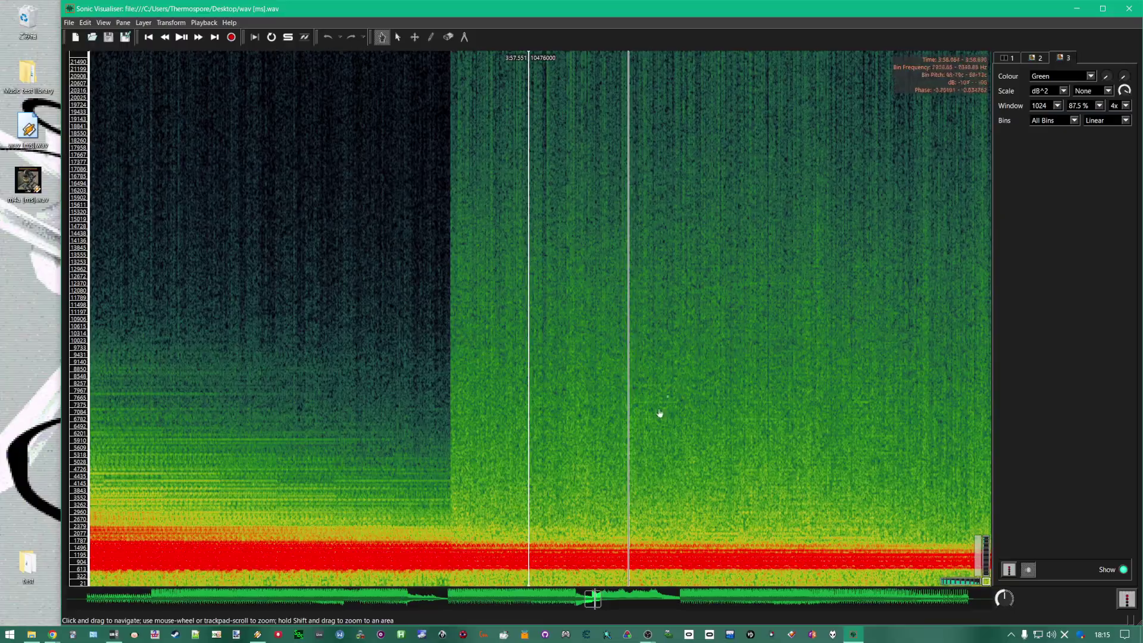
pyautogui.moveTo(592, 599)
pyautogui.mouseDown()
pyautogui.moveTo(630, 598)
pyautogui.moveTo(594, 598)
pyautogui.mouseUp()
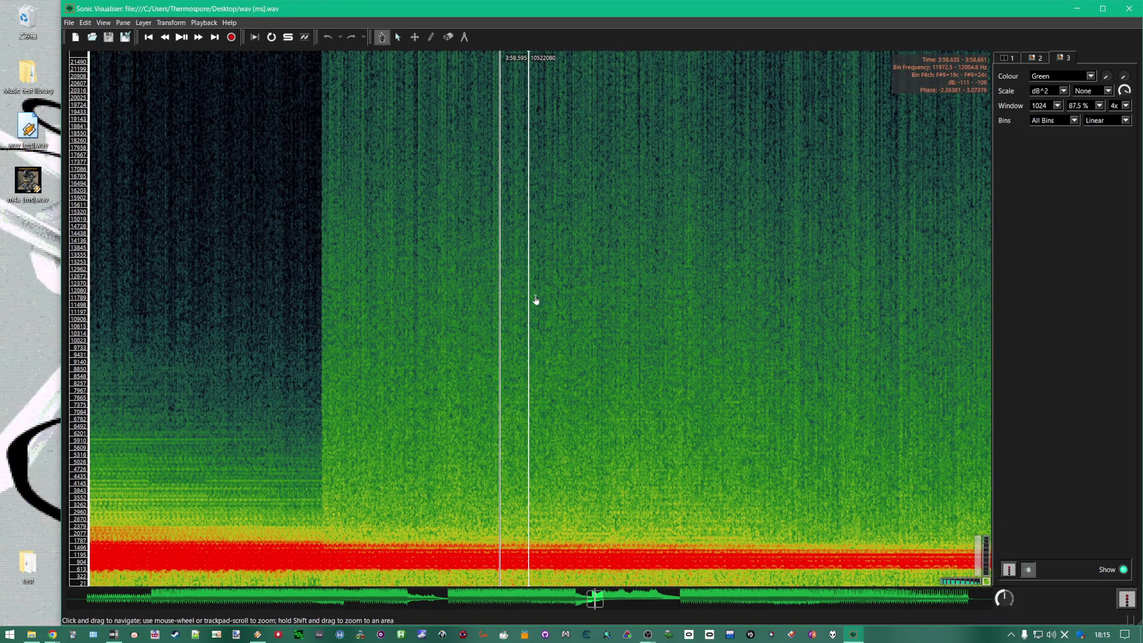
pyautogui.click(1036, 58)
pyautogui.click(1064, 58)
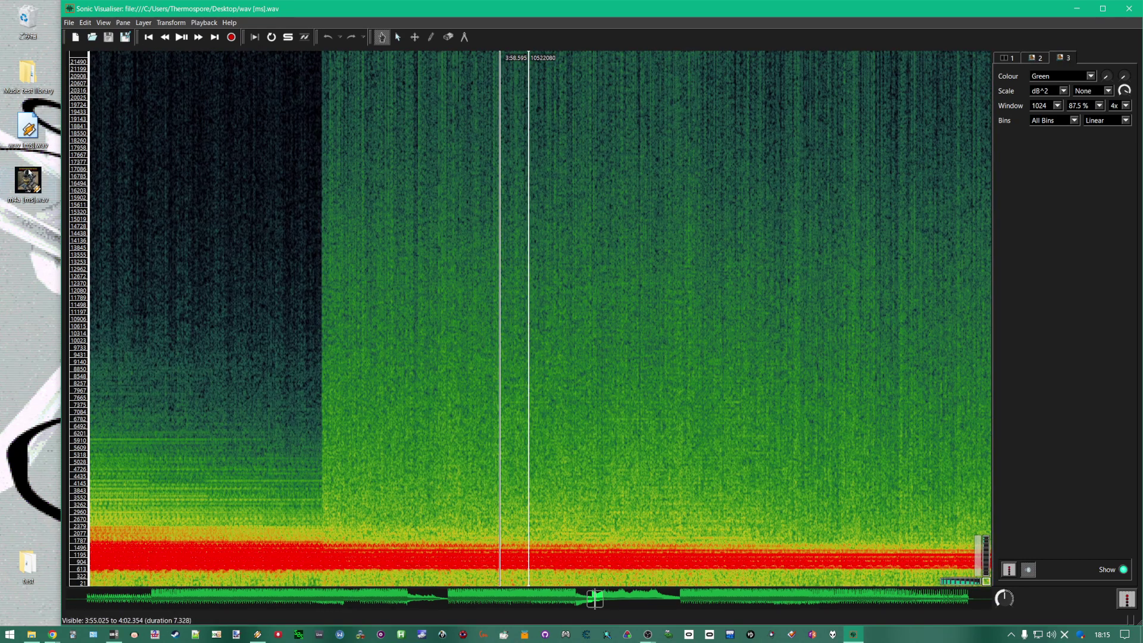
# Open m4a [ms].wav from the desktop and compare its layers 2 and 3 around 3:57
pyautogui.moveTo(29, 173); pyautogui.dragTo(393, 301)
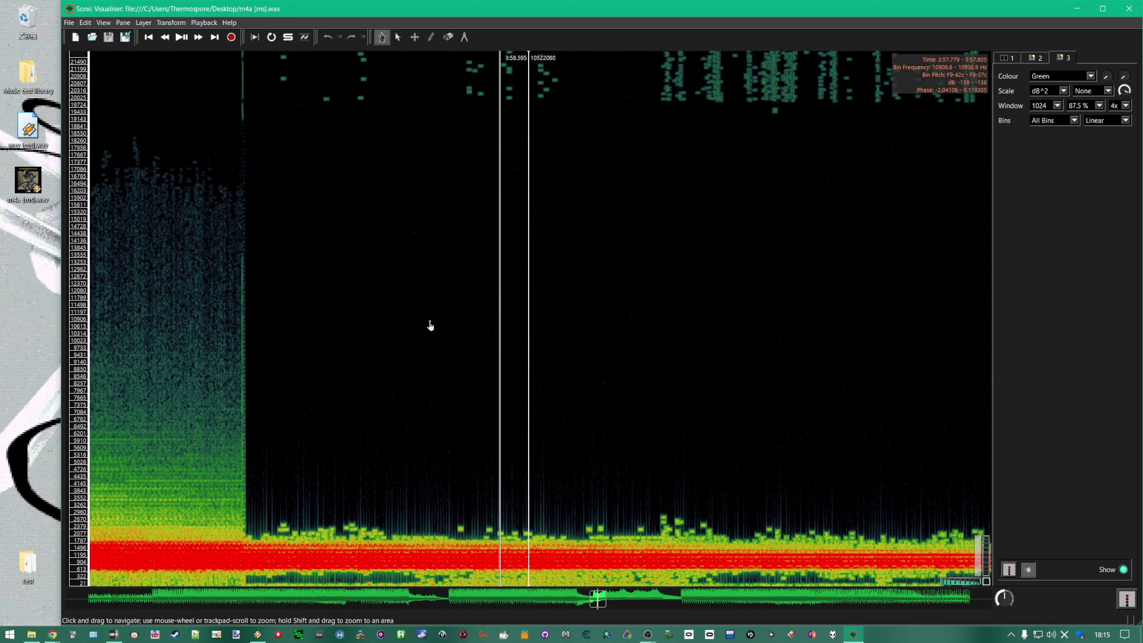
pyautogui.moveTo(605, 605); pyautogui.dragTo(595, 605)
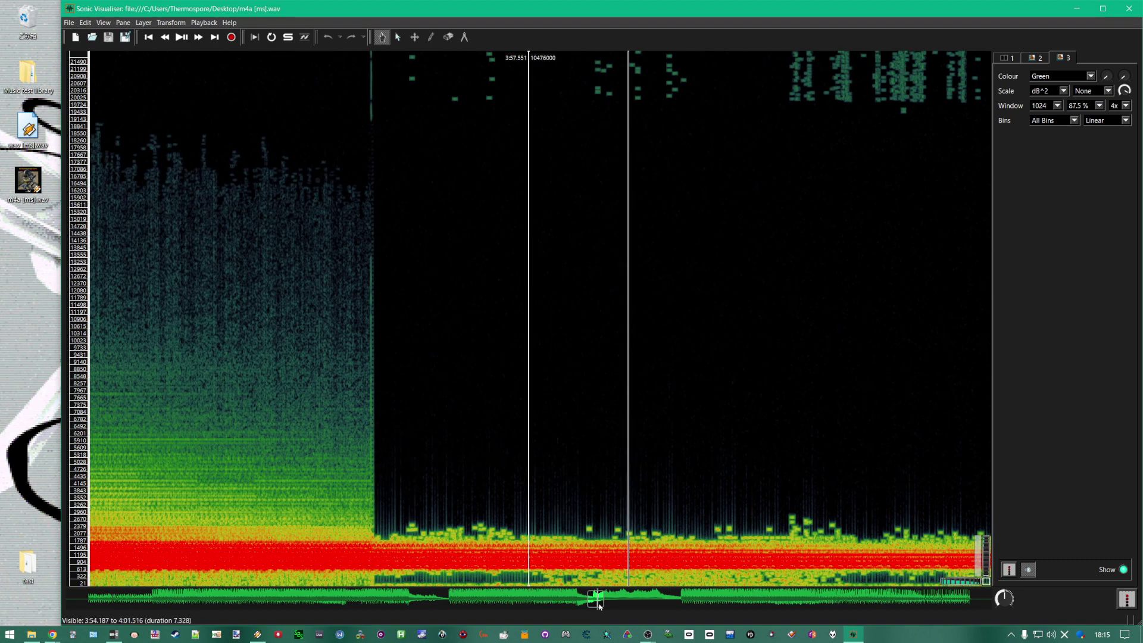
pyautogui.click(1036, 57)
pyautogui.click(1063, 57)
pyautogui.click(1040, 58)
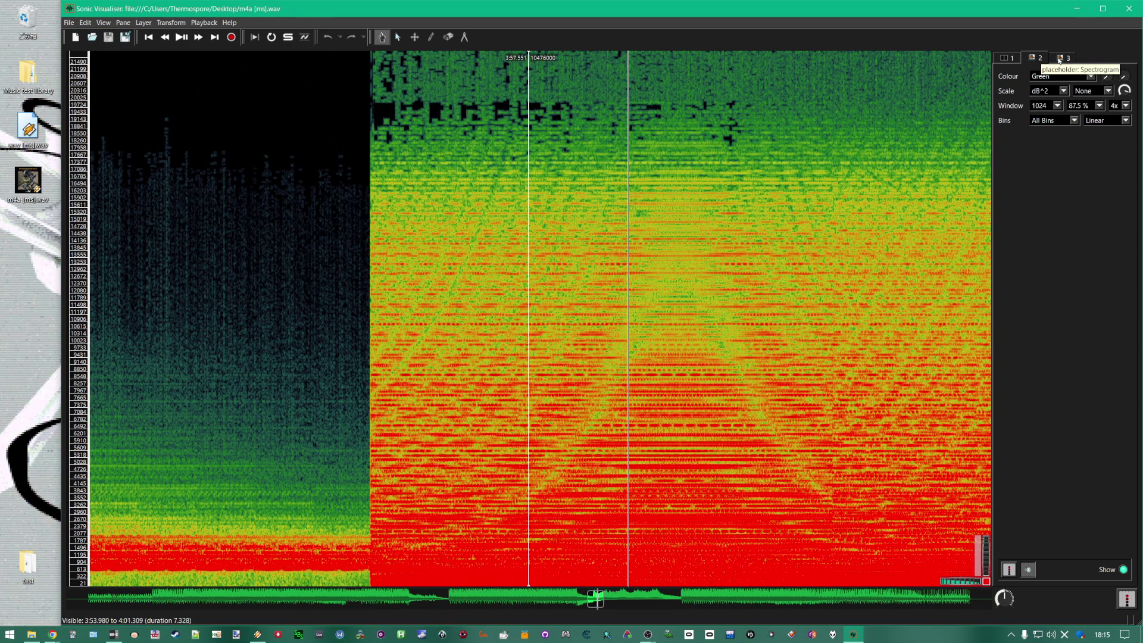
pyautogui.click(1062, 59)
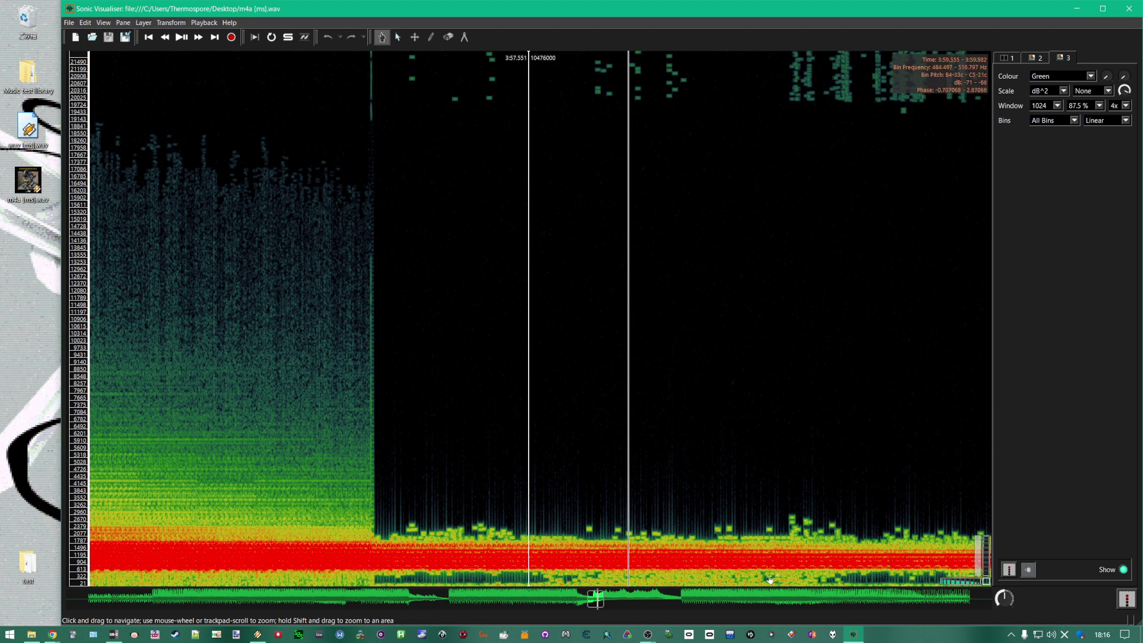
pyautogui.click(1036, 58)
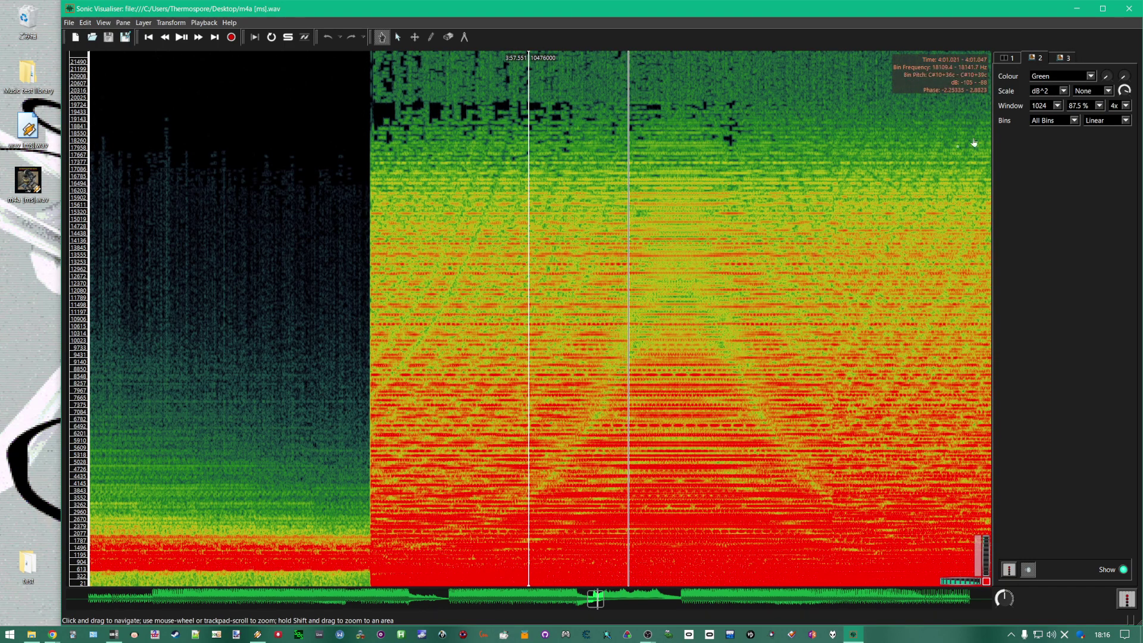
pyautogui.press('Tab')
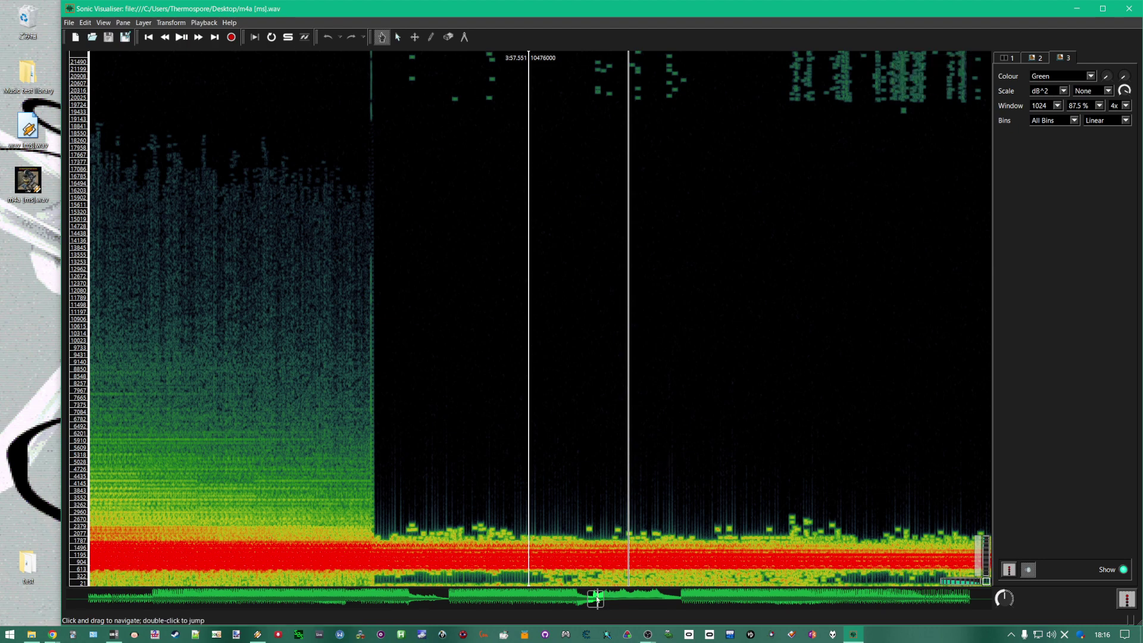
# Compare layers 2 and 3 of m4a [ms].wav around 5:09 and 5:14
pyautogui.click(603, 601)
pyautogui.moveTo(603, 600); pyautogui.dragTo(750, 595)
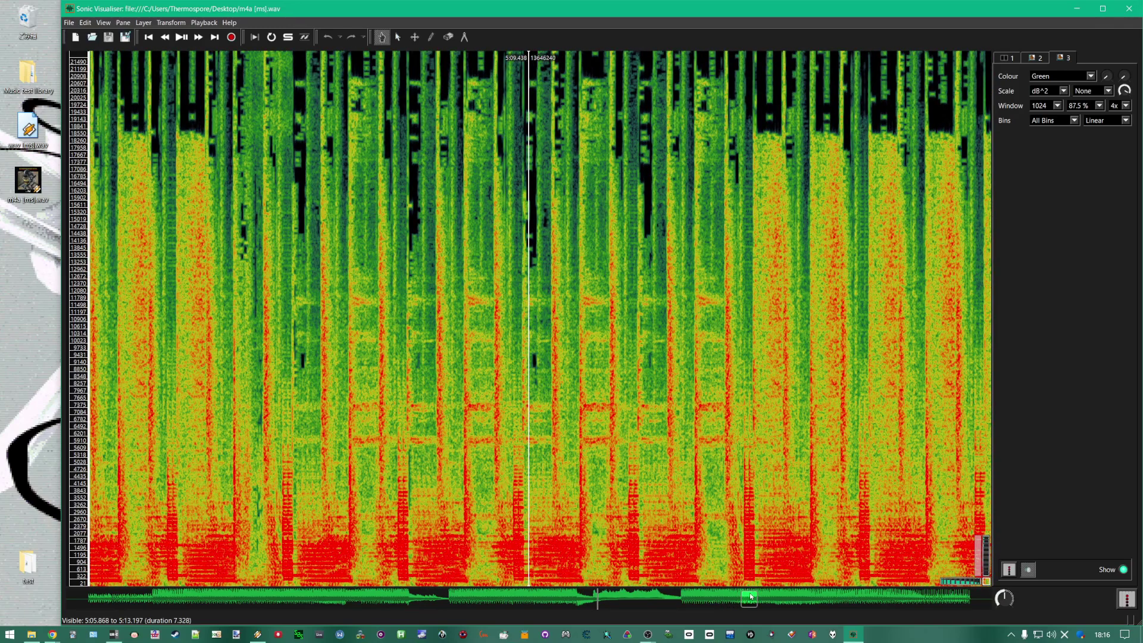
pyautogui.click(1038, 58)
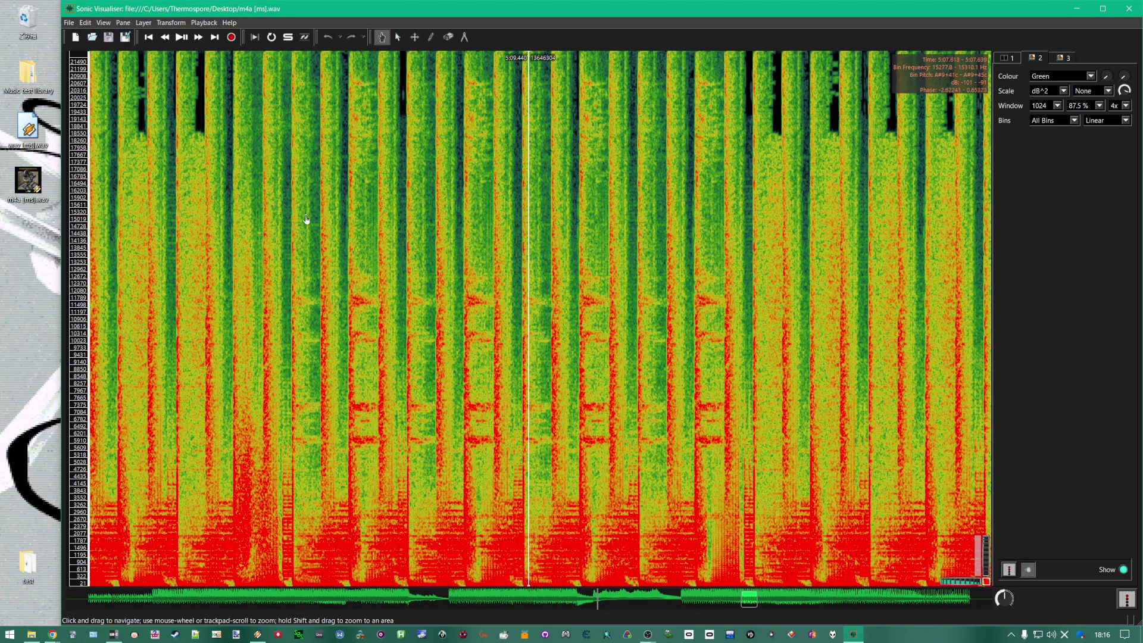
pyautogui.moveTo(752, 597); pyautogui.dragTo(762, 598)
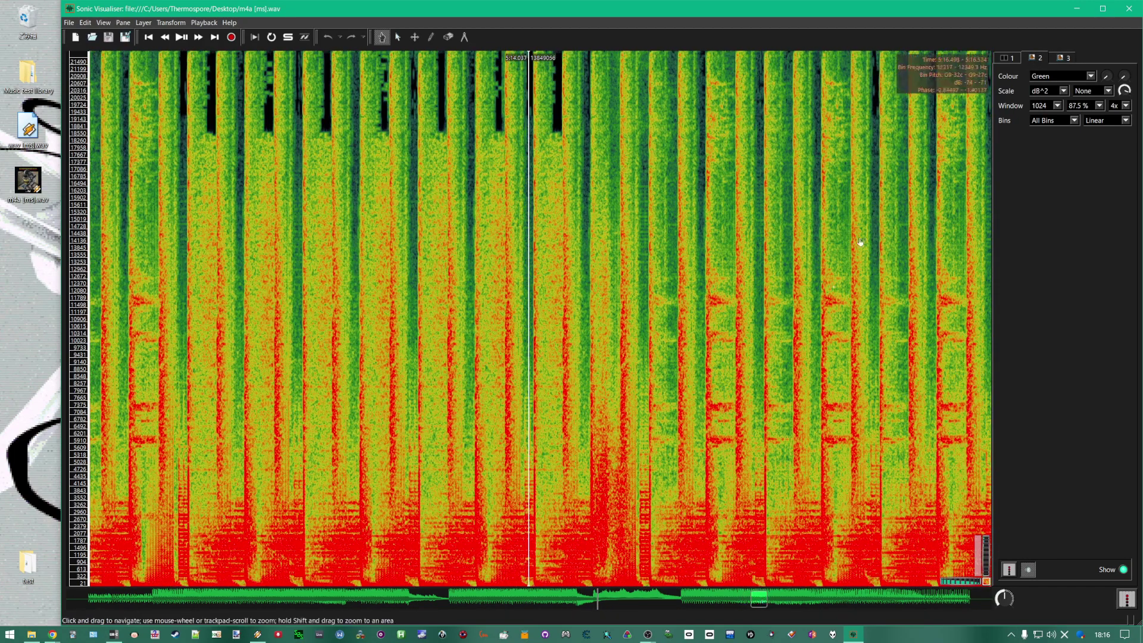
pyautogui.click(1058, 58)
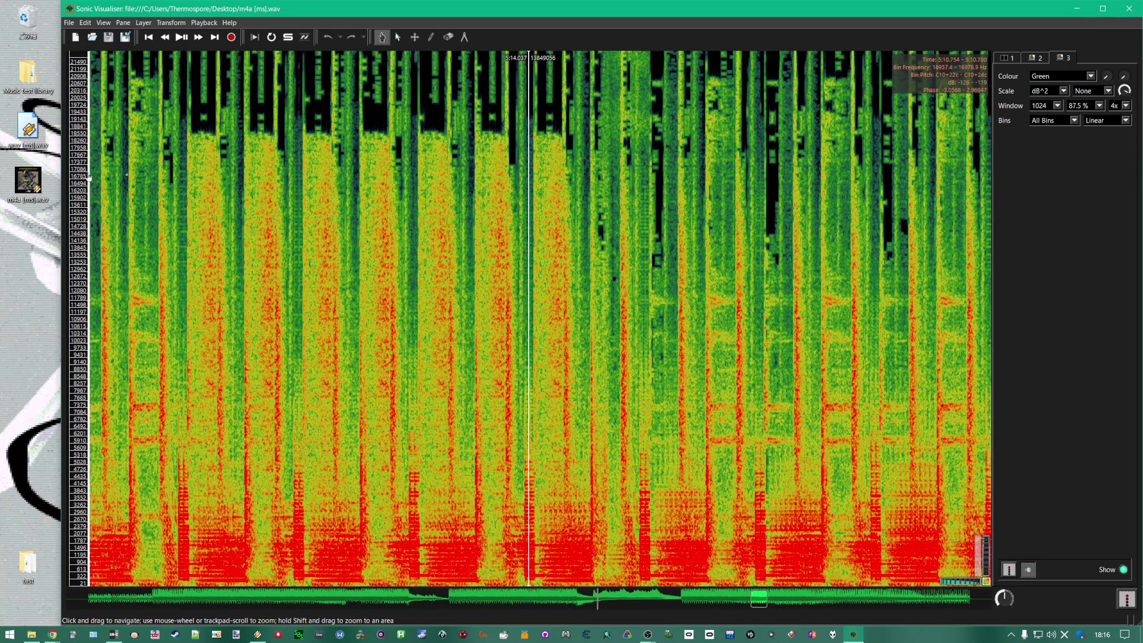
# Open Skrillex - Voltage.wav from the test folder in Spek, examine its enlarged full-track spectrogram, and close Spek
pyautogui.click(31, 634)
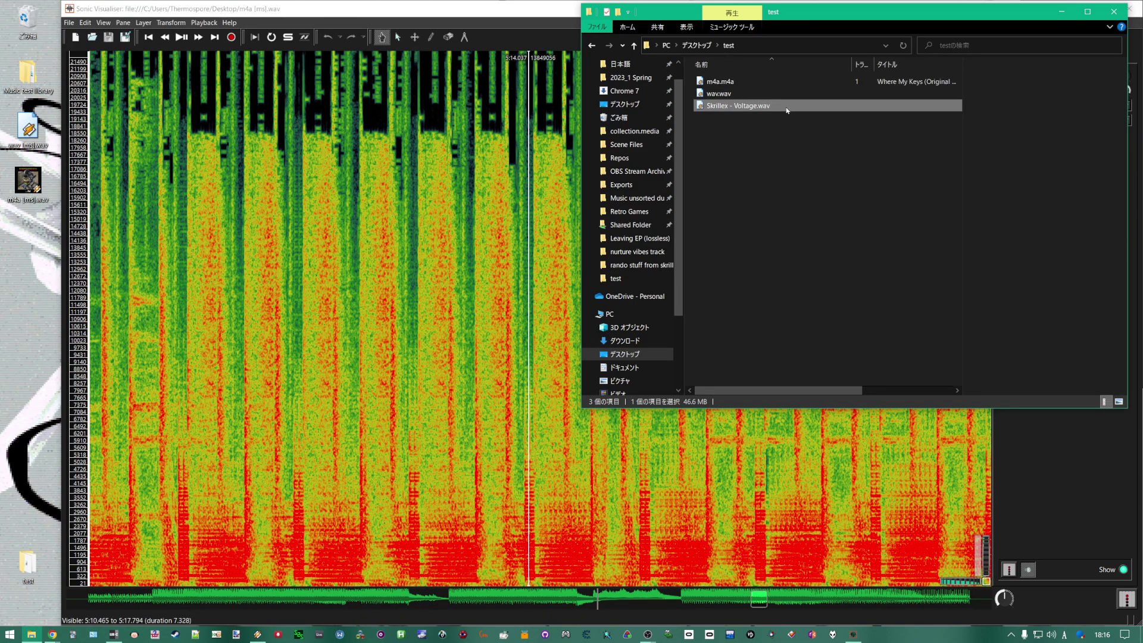
pyautogui.moveTo(787, 111)
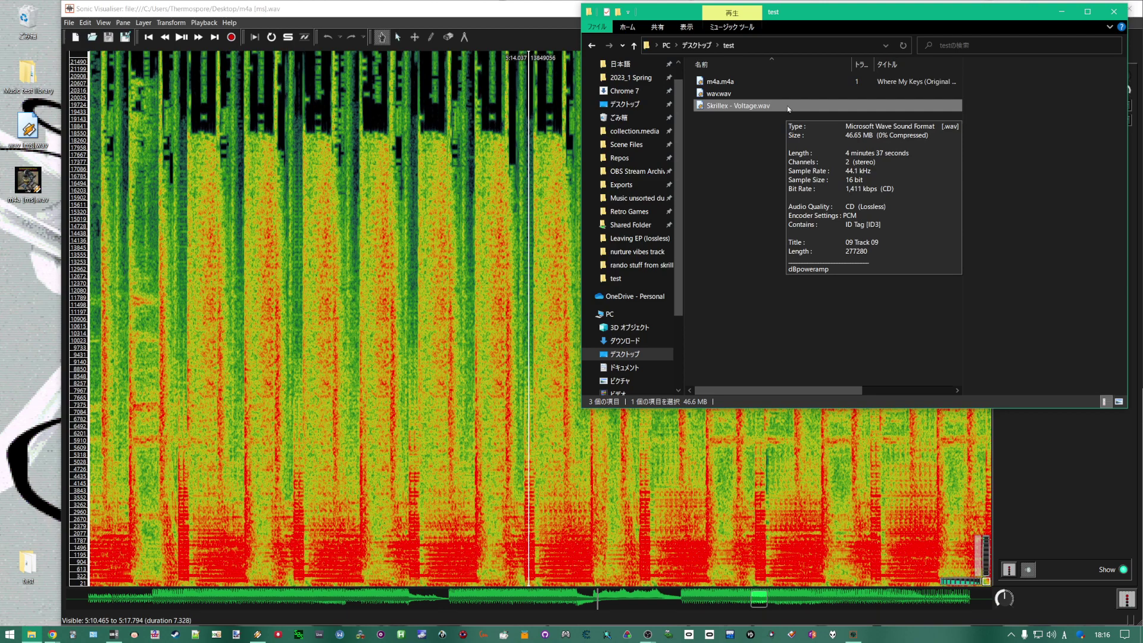
pyautogui.rightClick(714, 108)
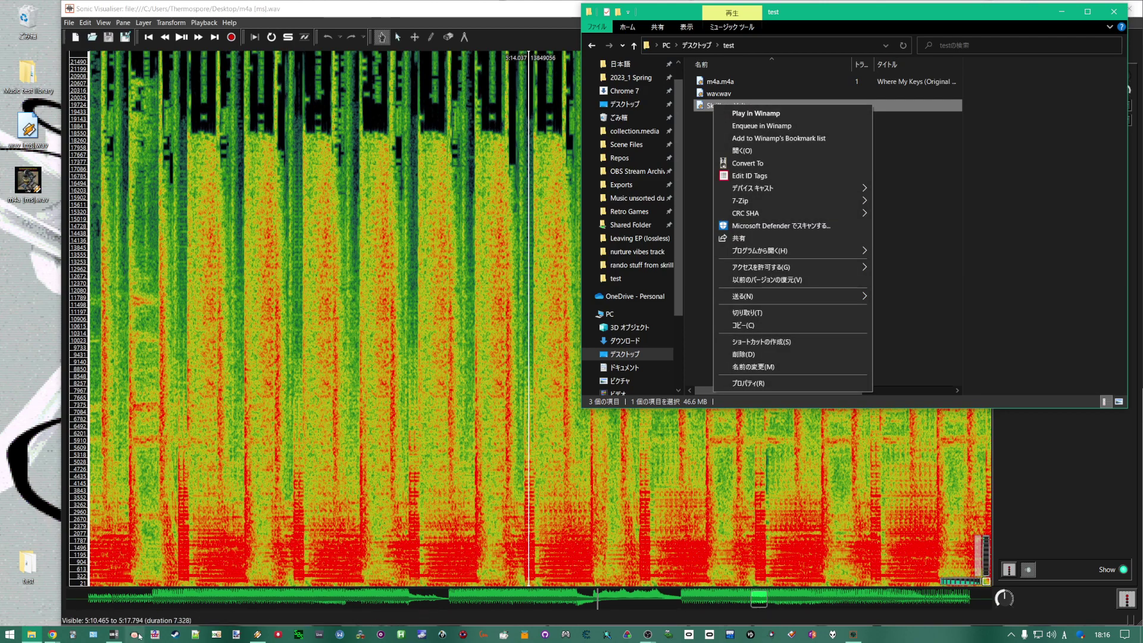
pyautogui.click(733, 225)
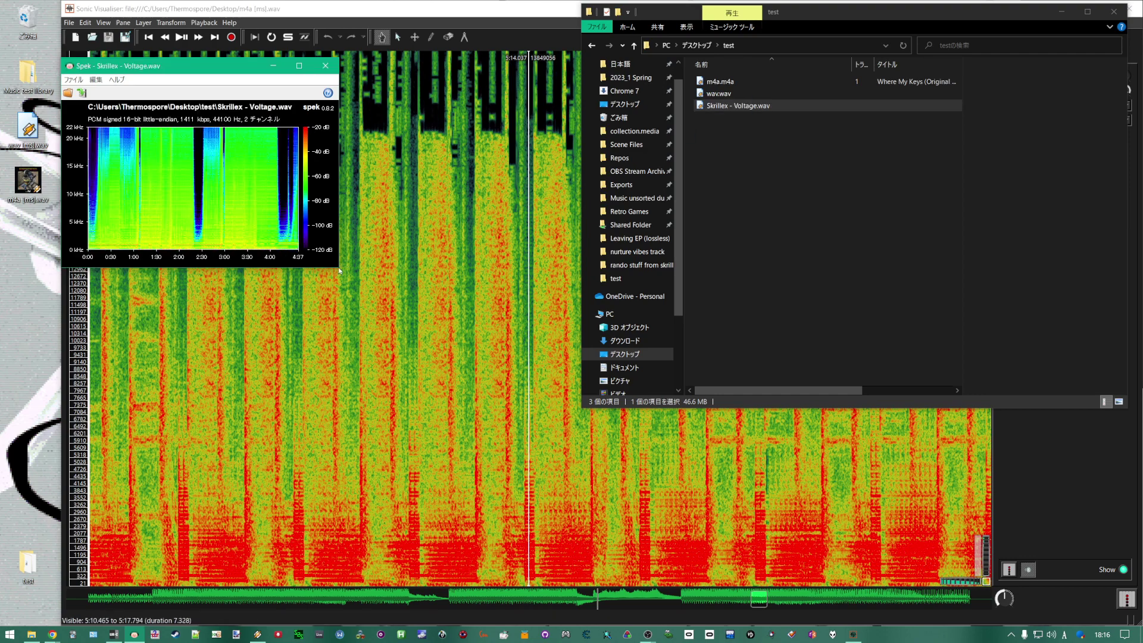
pyautogui.moveTo(335, 268); pyautogui.dragTo(809, 523)
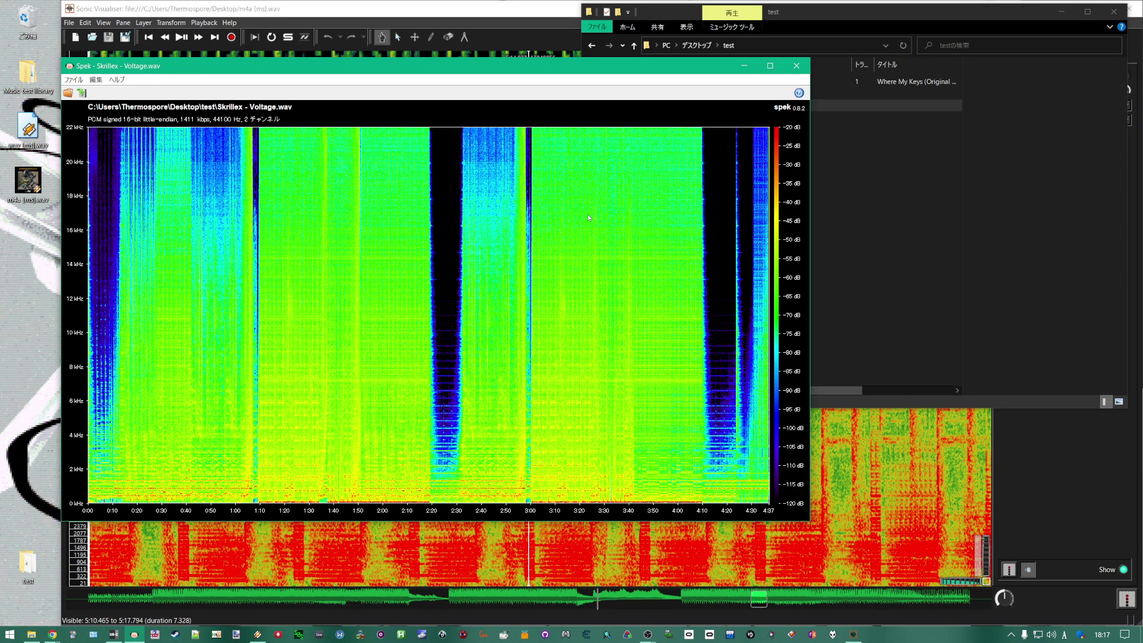
pyautogui.click(796, 66)
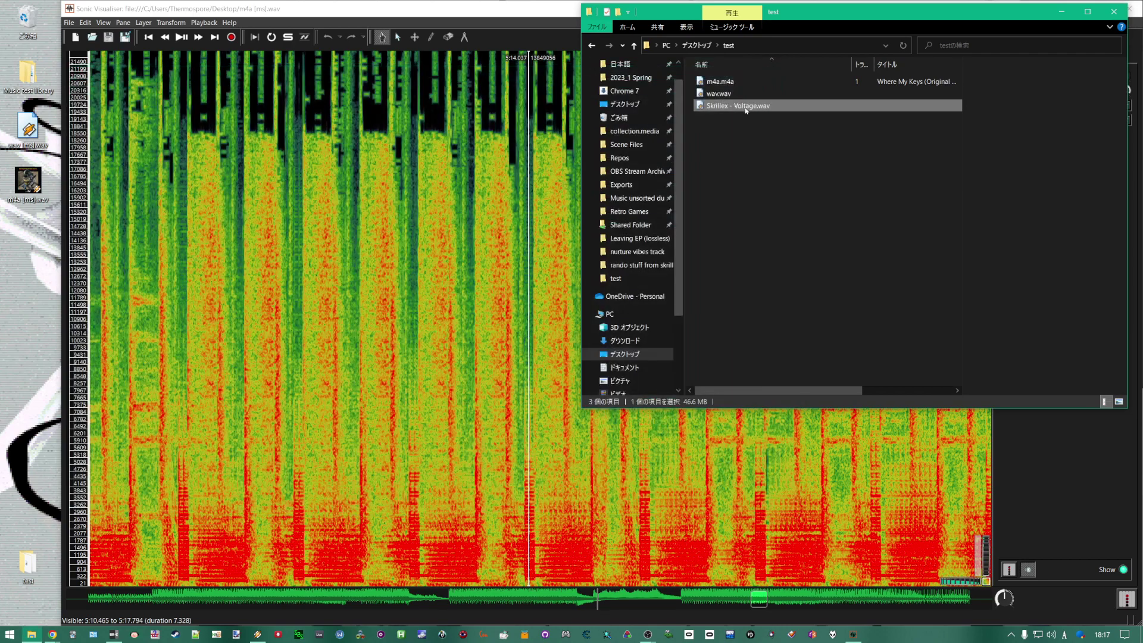
# Convert Skrillex - Voltage.wav with dBpoweramp Music Converter, using the Multi Encoder with its Wave encoder
pyautogui.rightClick(745, 116)
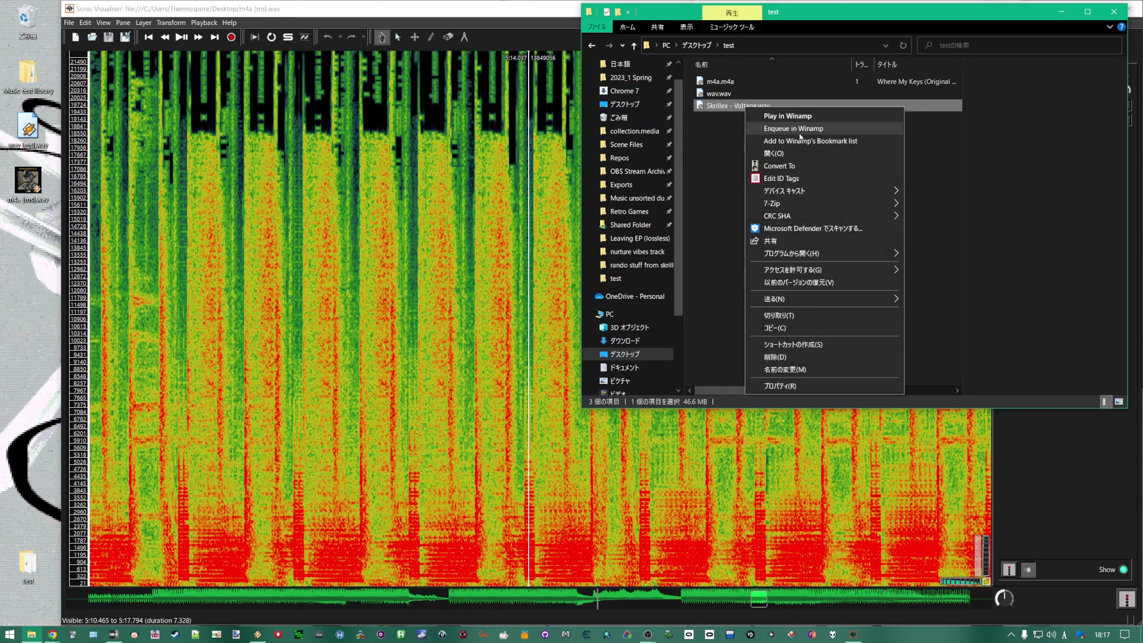
pyautogui.click(807, 170)
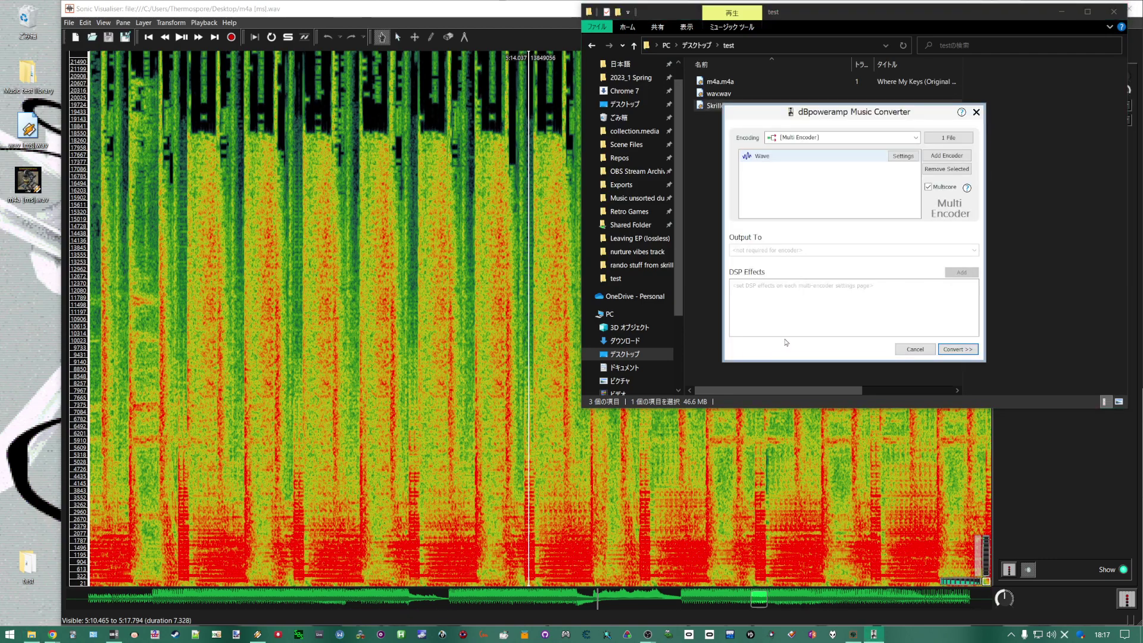
pyautogui.click(965, 353)
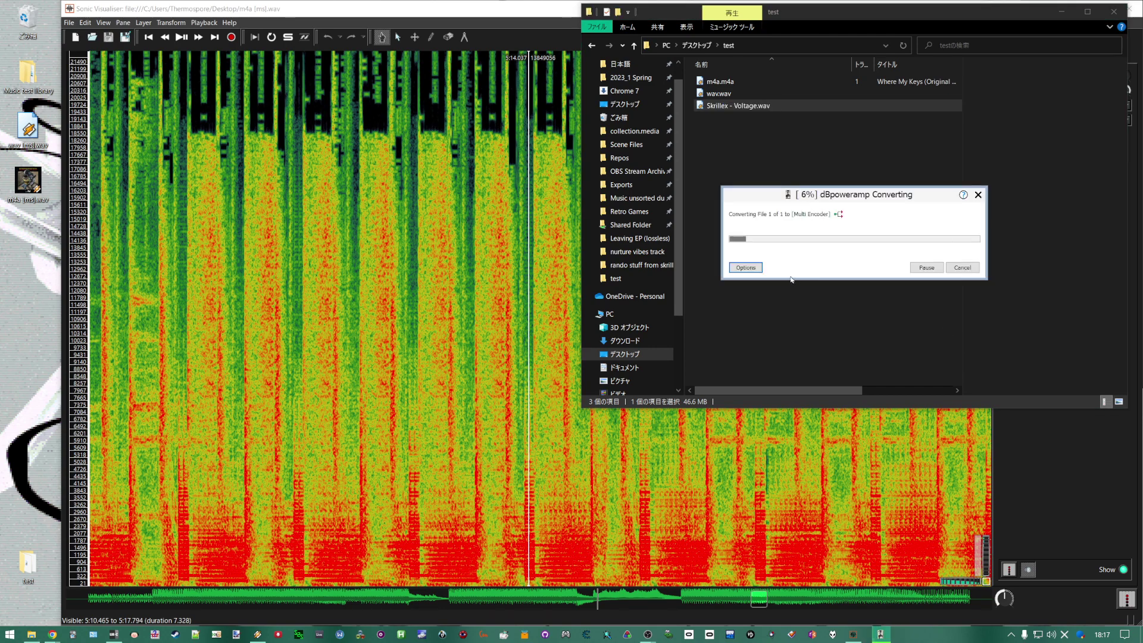
# Open Skrillex - Voltage [ms].wav in Sonic Visualiser and examine its layers 2 and 3 across the track
pyautogui.moveTo(194, 252); pyautogui.dragTo(421, 253)
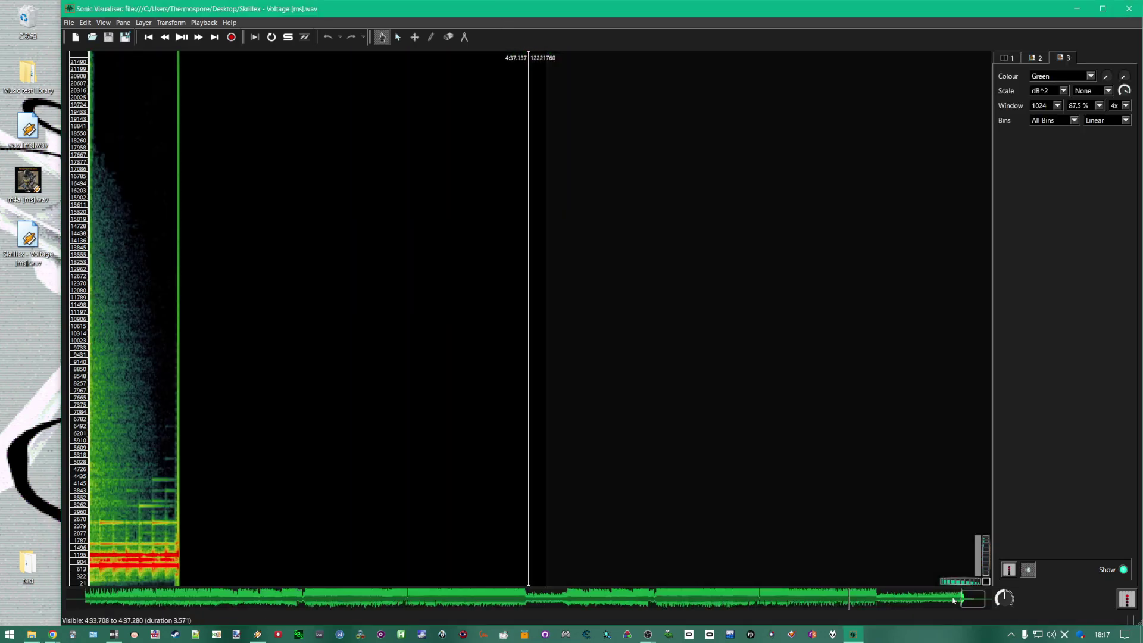
pyautogui.click(814, 599)
pyautogui.moveTo(813, 599); pyautogui.dragTo(113, 602)
pyautogui.click(1036, 60)
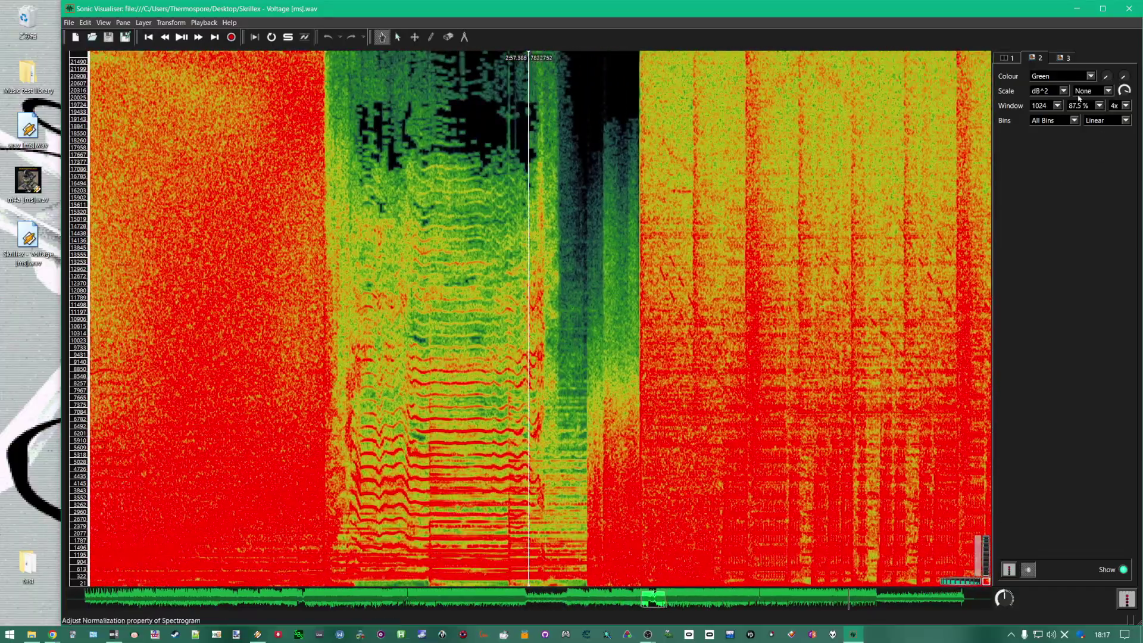
pyautogui.press('Tab')
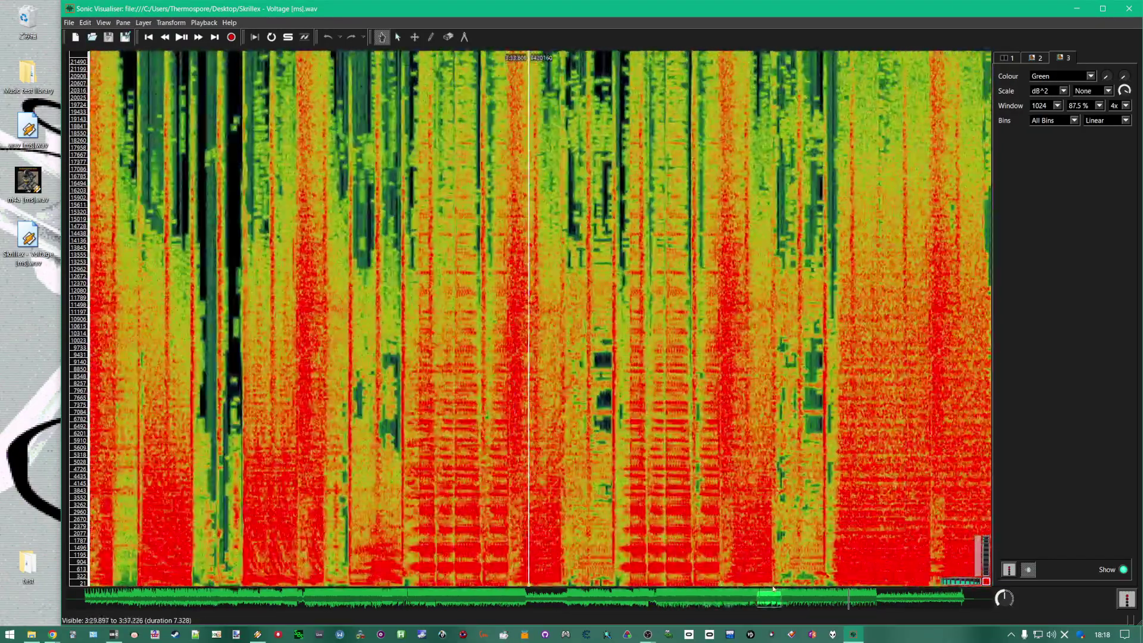
# Compare layers 3 and 2 of Skrillex - Voltage [ms].wav around 0:58, and play a few seconds from about 0:56
pyautogui.moveTo(772, 589); pyautogui.dragTo(278, 596)
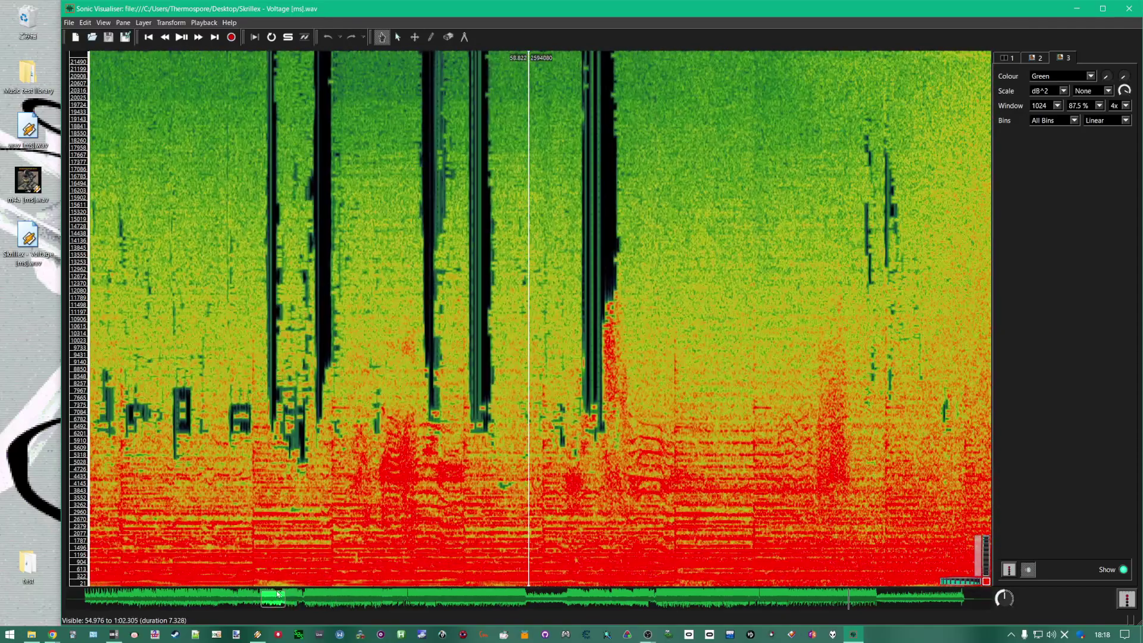
pyautogui.press('[')
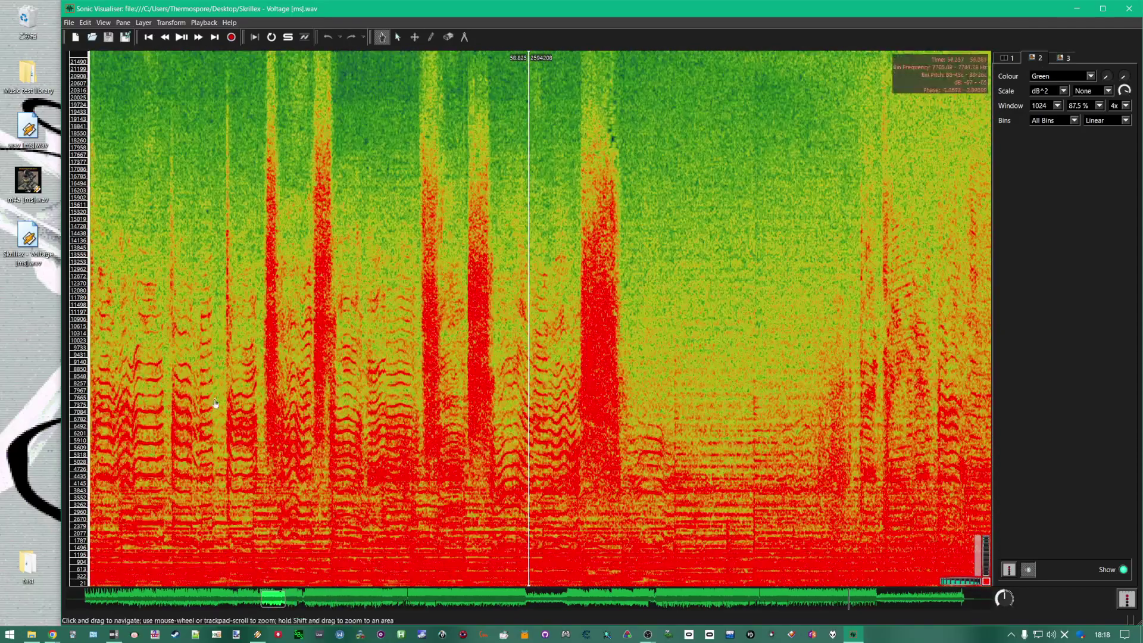
pyautogui.click(195, 408)
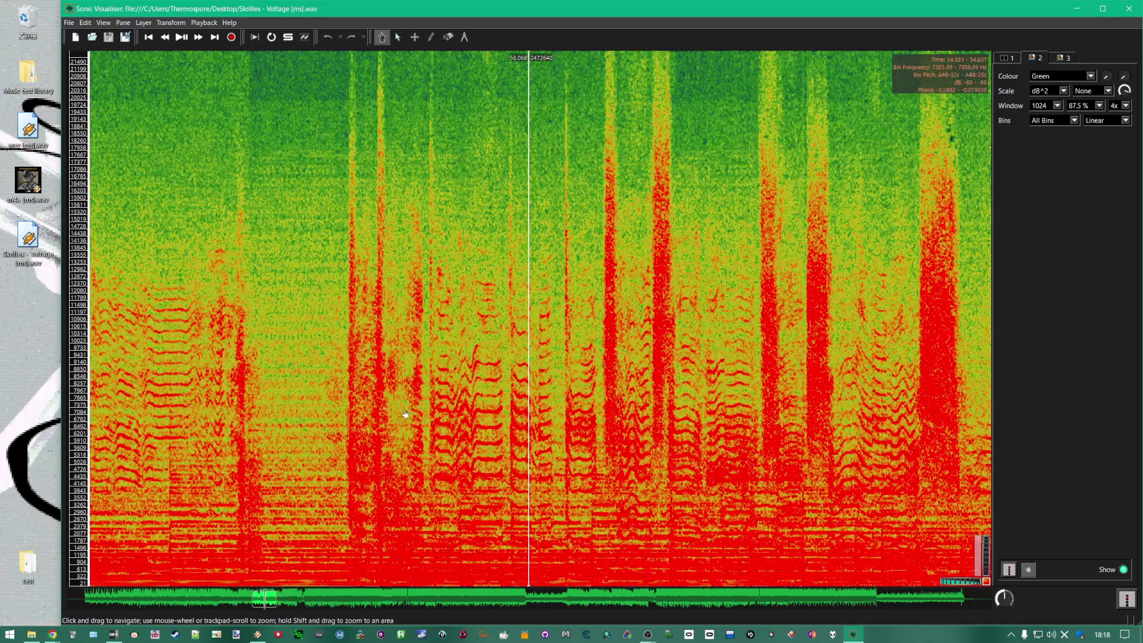
pyautogui.press('space')
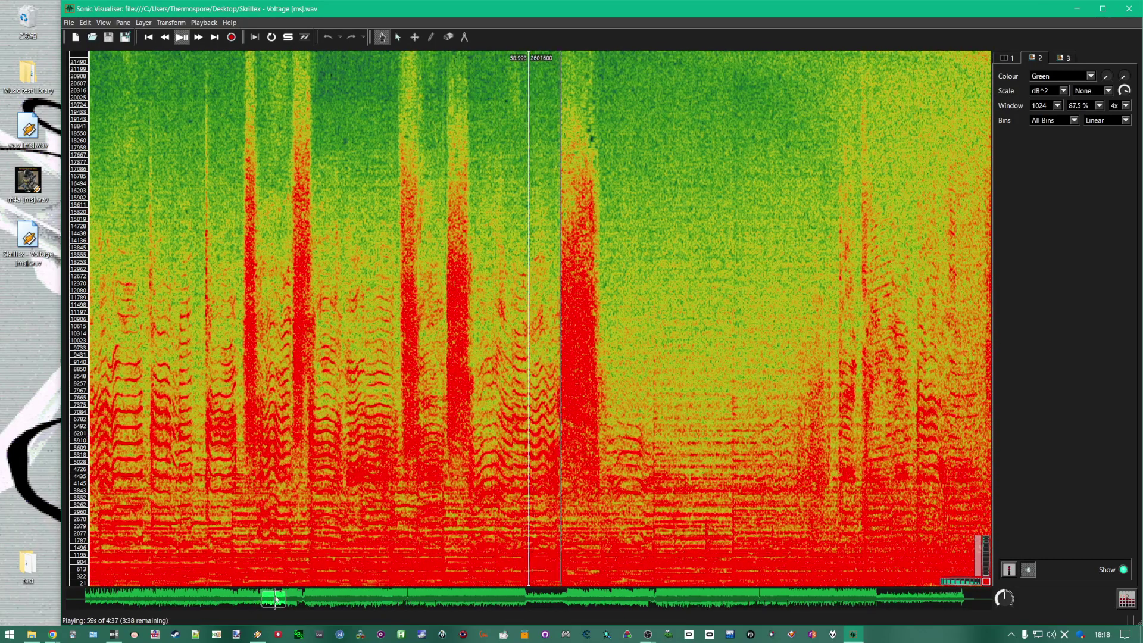
pyautogui.press('space')
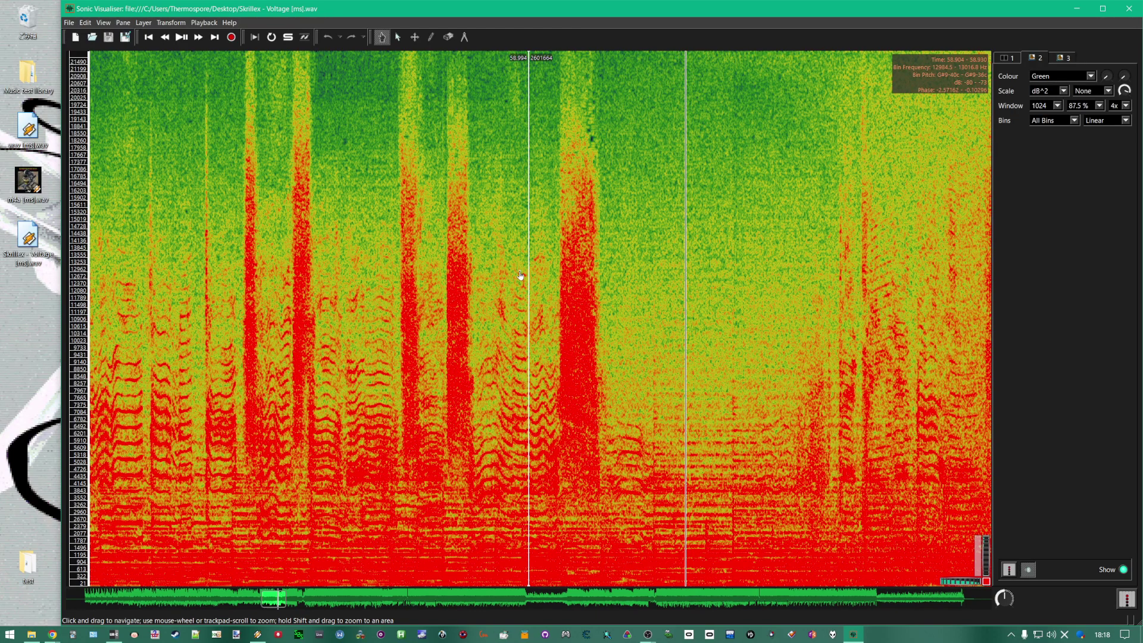
# Compare layers 3 and 2 of Skrillex - Voltage [ms].wav around 0:59 and 1:03, and examine layer 3 near 1:10 and 0:10
pyautogui.click(1067, 58)
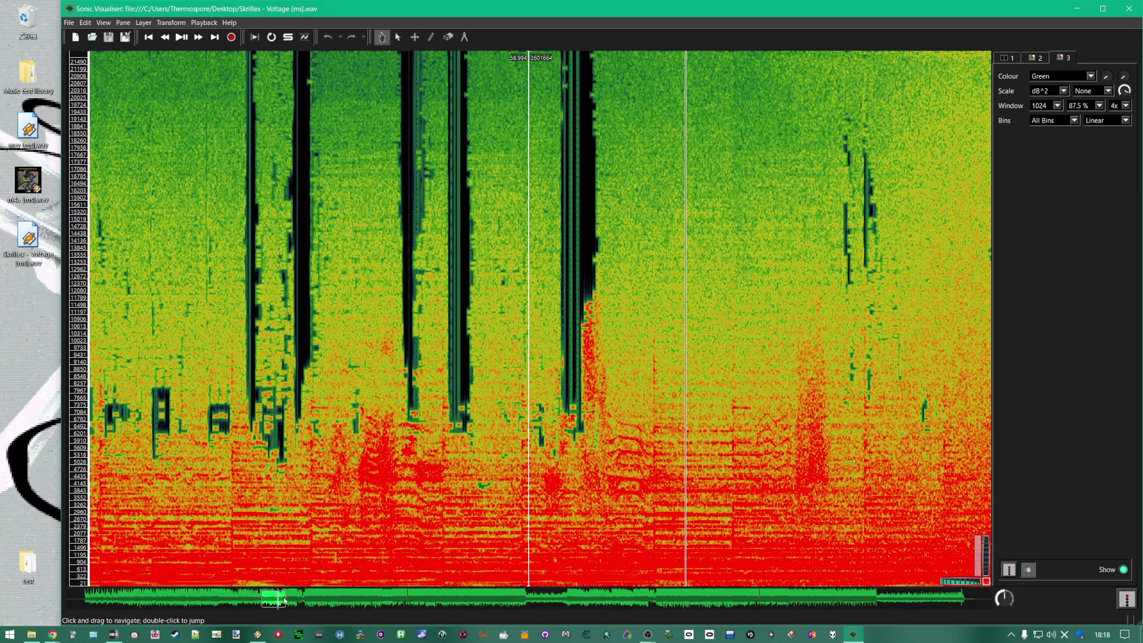
pyautogui.moveTo(893, 576); pyautogui.dragTo(310, 576)
pyautogui.click(1034, 58)
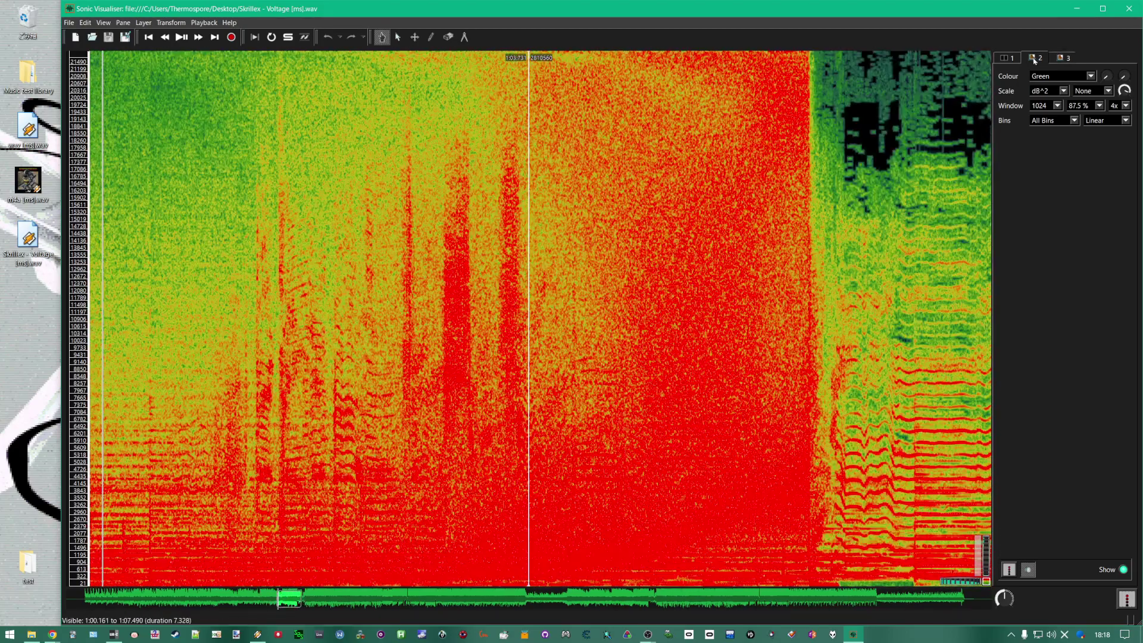
pyautogui.click(1065, 58)
pyautogui.click(1044, 57)
pyautogui.click(1064, 58)
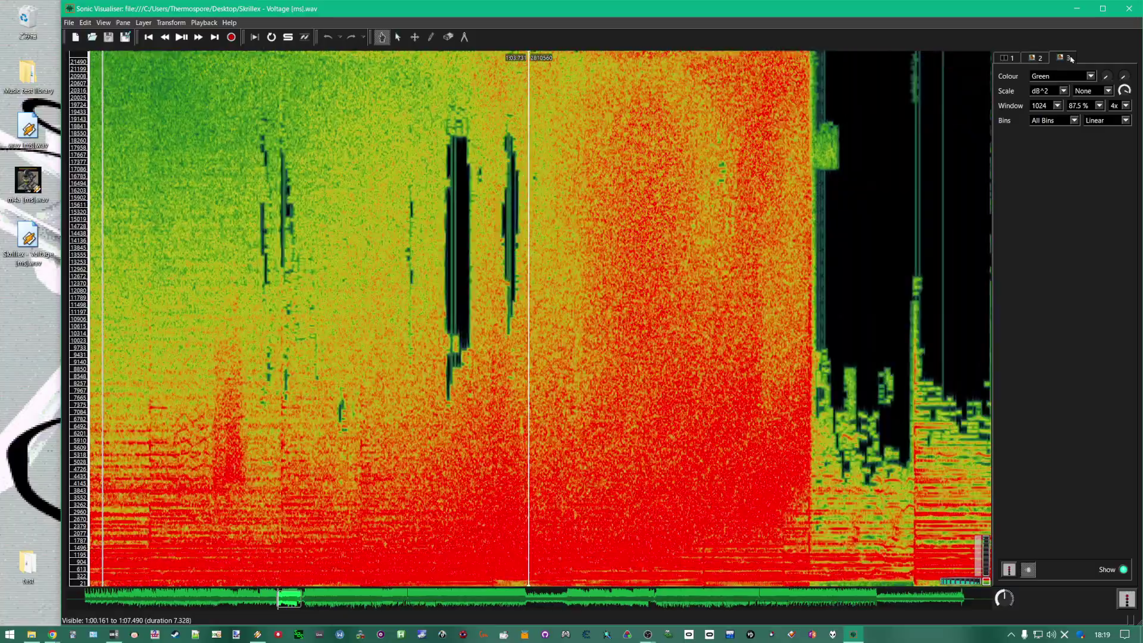
pyautogui.click(316, 602)
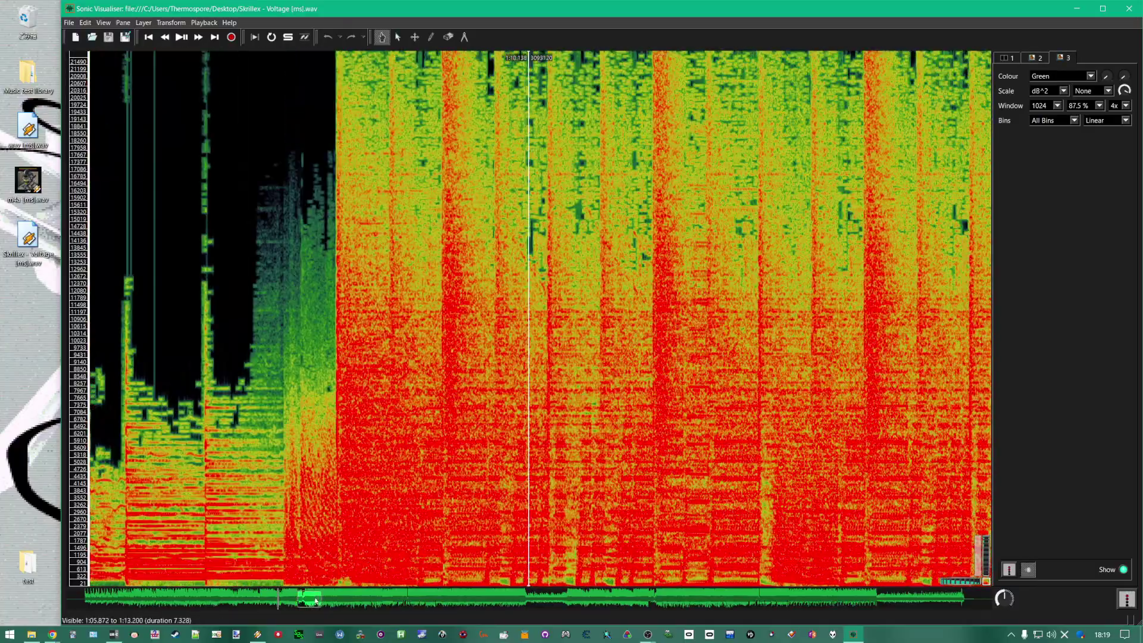
pyautogui.moveTo(316, 601); pyautogui.dragTo(124, 565)
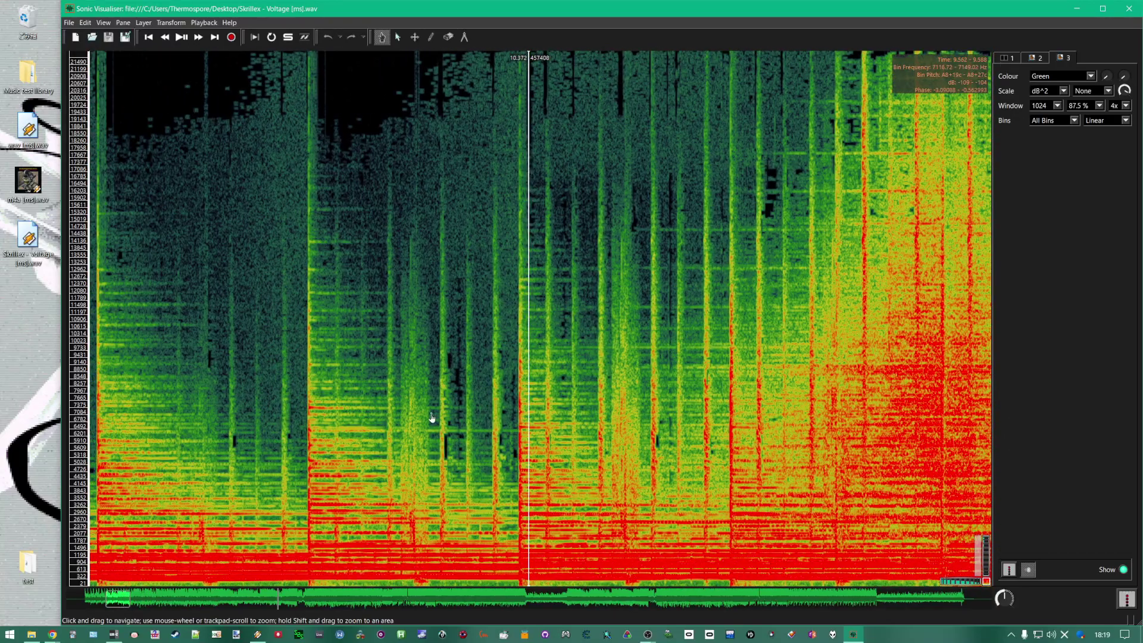